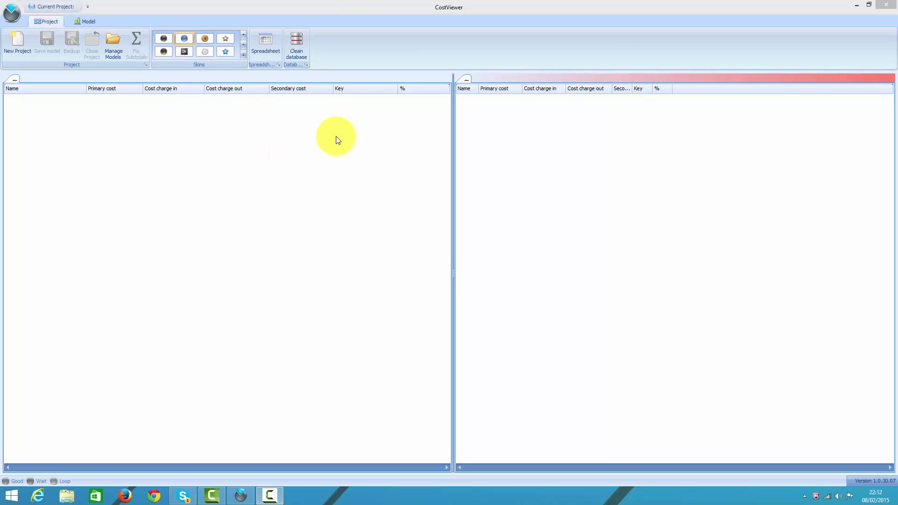
# Create a new project named 'My new project'.
pyautogui.click(14, 41)
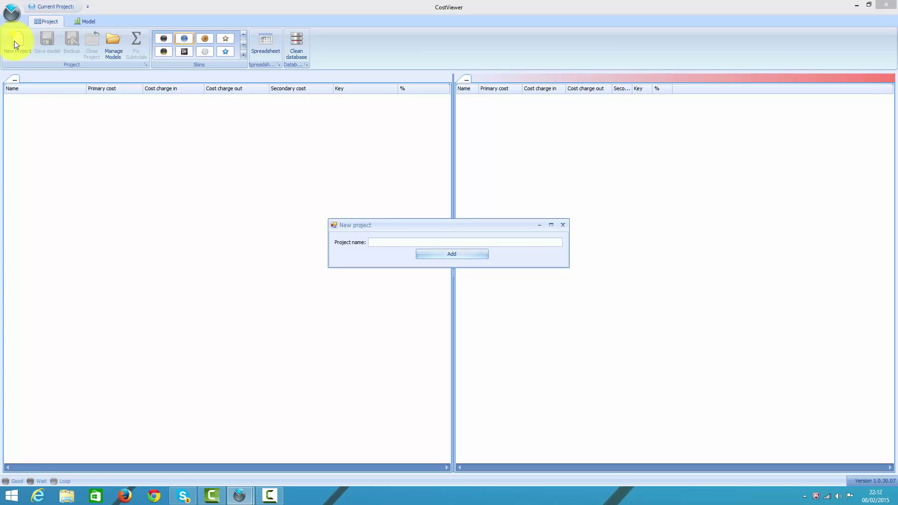
pyautogui.write('My new ')
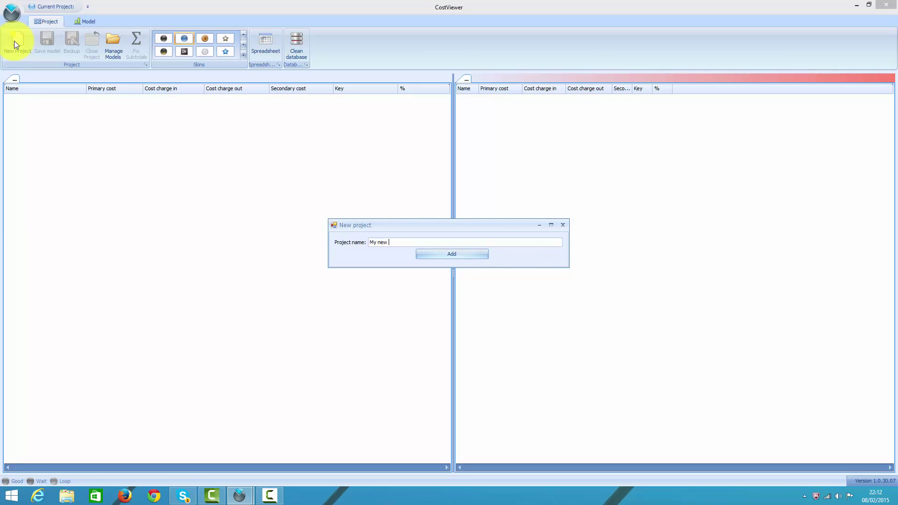
pyautogui.write('project')
pyautogui.press('Return')
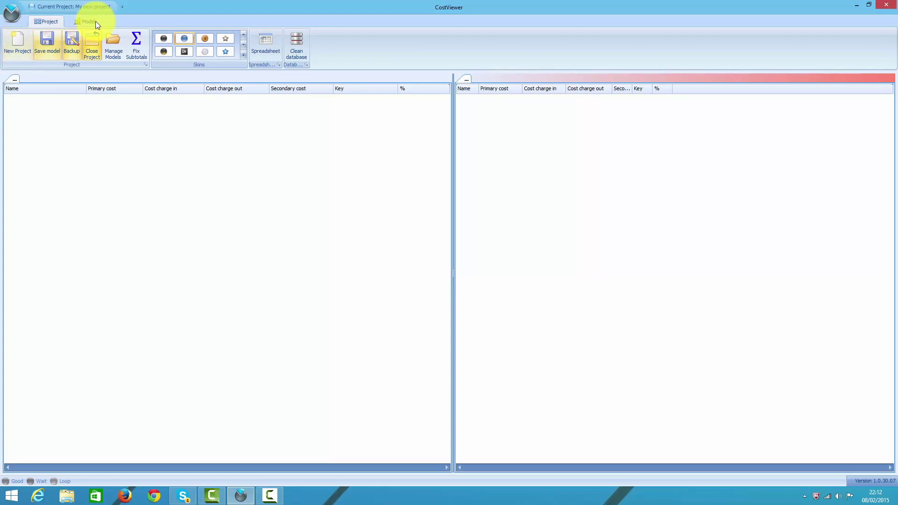
# In the Model tab, create and save a new tree named 'My new tree'.
pyautogui.click(81, 20)
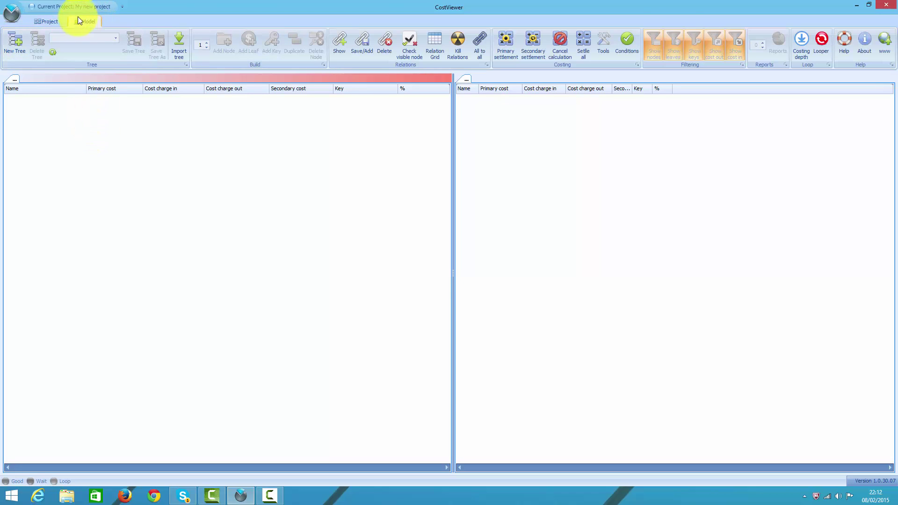
pyautogui.click(16, 49)
pyautogui.write('My')
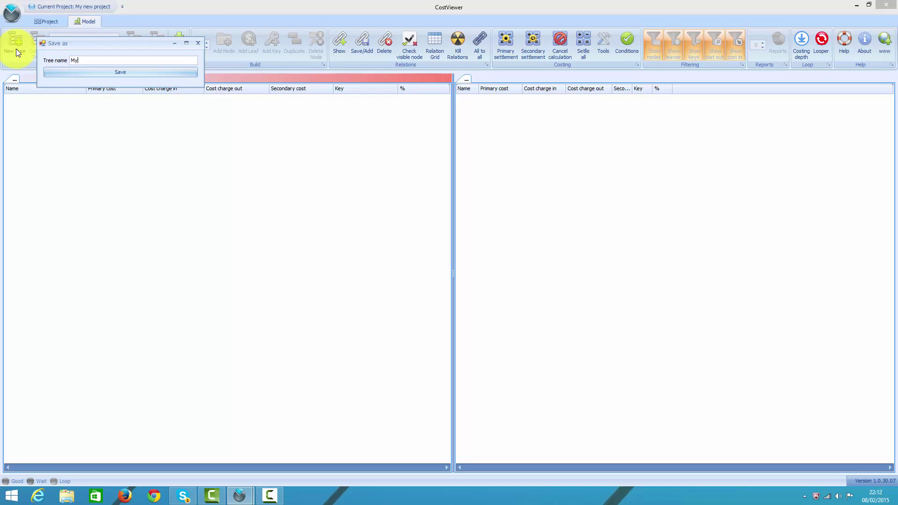
pyautogui.write(' new tree')
pyautogui.press('Return')
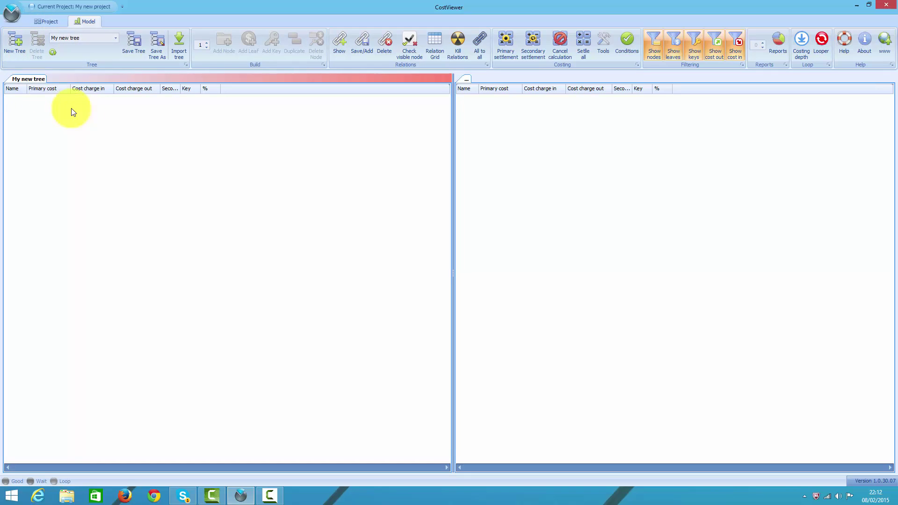
# Rename 'My new tree' to 'This is my first tree' from the tree tab's context menu.
pyautogui.rightClick(28, 80)
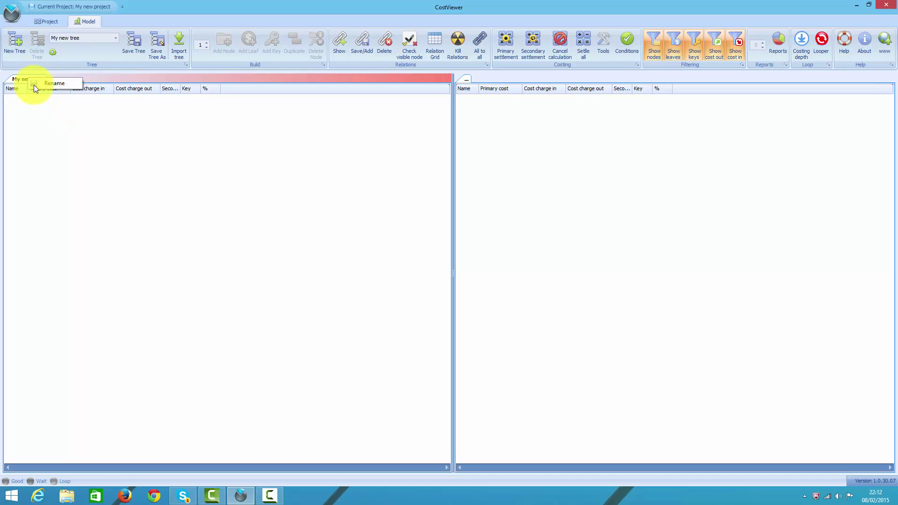
pyautogui.click(35, 85)
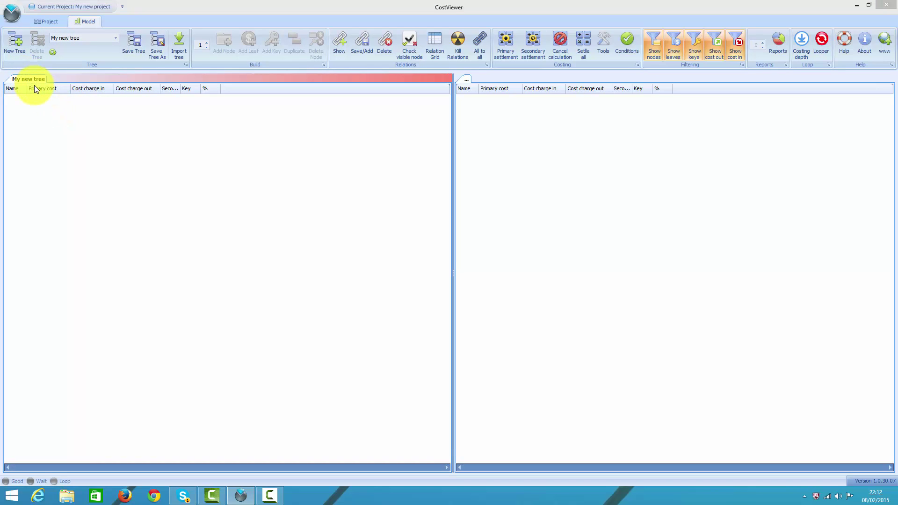
pyautogui.write('Thi')
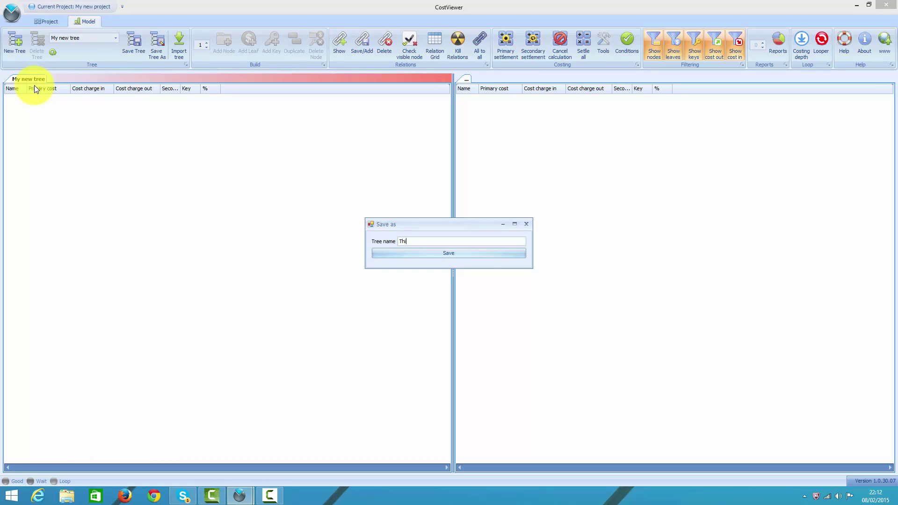
pyautogui.write('s is my first tree')
pyautogui.press('Return')
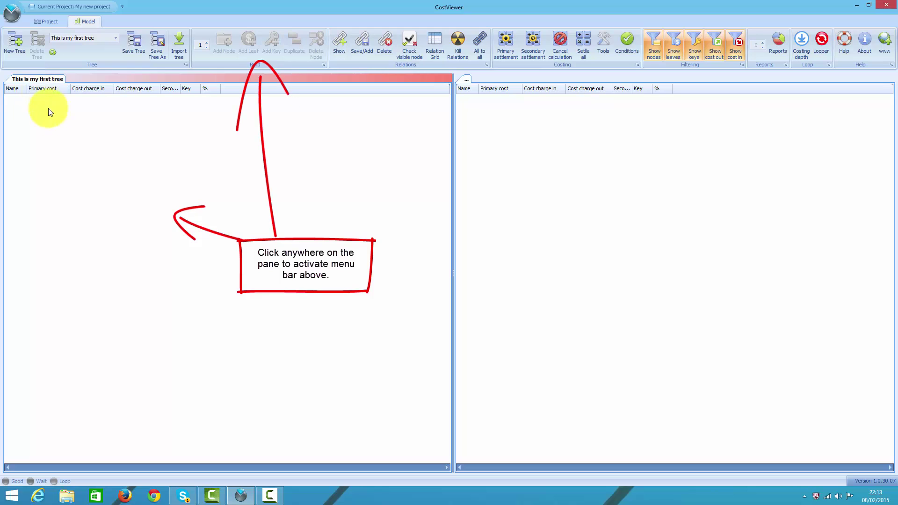
# Add a top node, a child node and a leaf, duplicating the leaf, and widen the Name column.
pyautogui.click(78, 114)
pyautogui.click(217, 53)
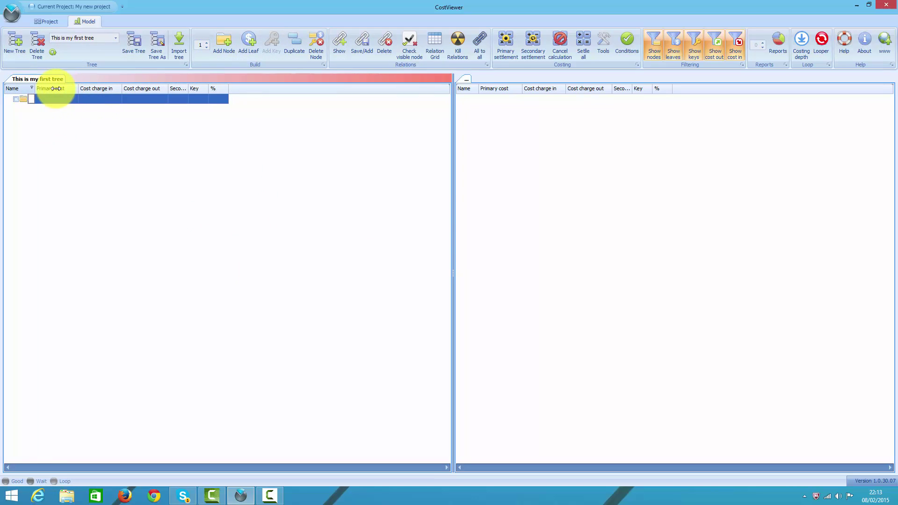
pyautogui.moveTo(35, 88); pyautogui.dragTo(70, 89)
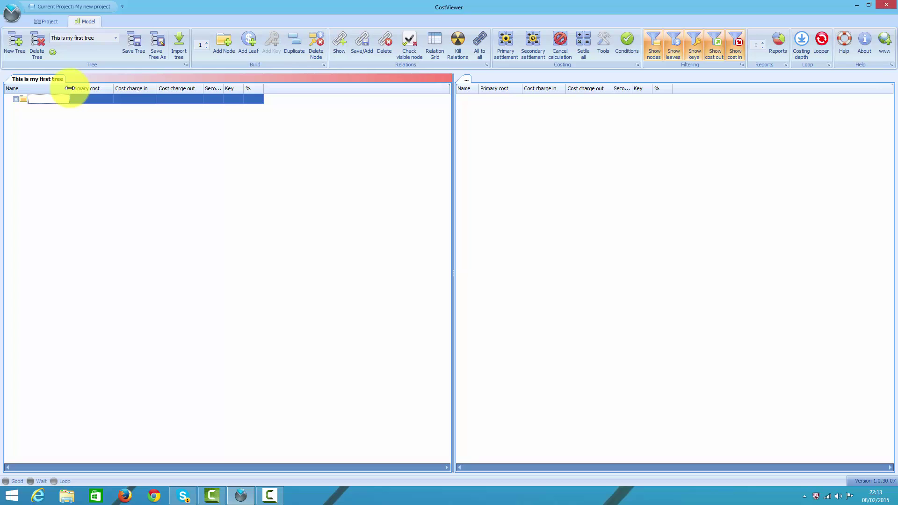
pyautogui.click(228, 46)
pyautogui.click(246, 44)
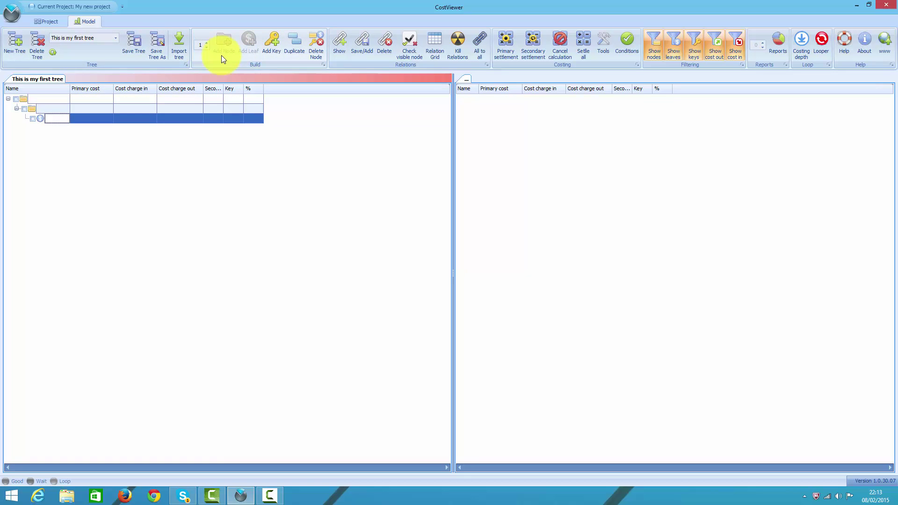
pyautogui.hotkey('ctrl', 'd')
pyautogui.hotkey('ctrl', 'd')
pyautogui.hotkey('ctrl', 'd')
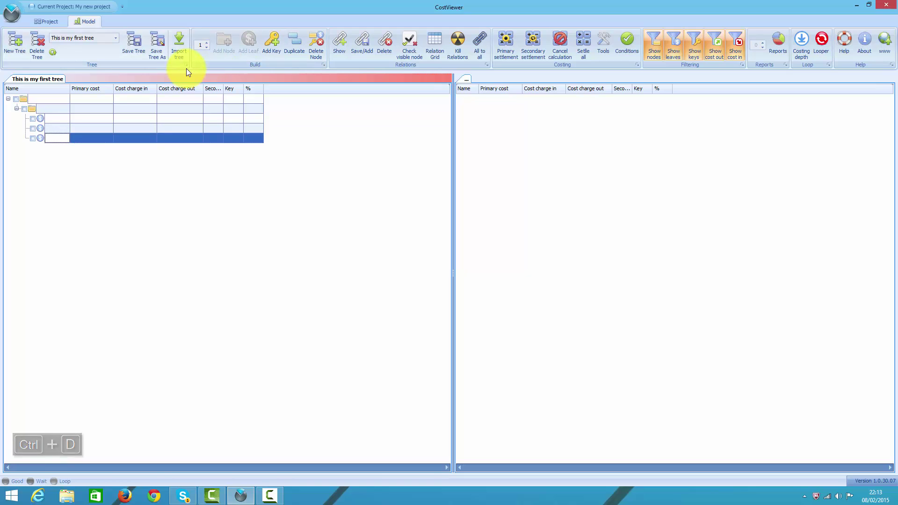
# Give the first leaf one key, then five more with the add count set to 5.
pyautogui.click(55, 121)
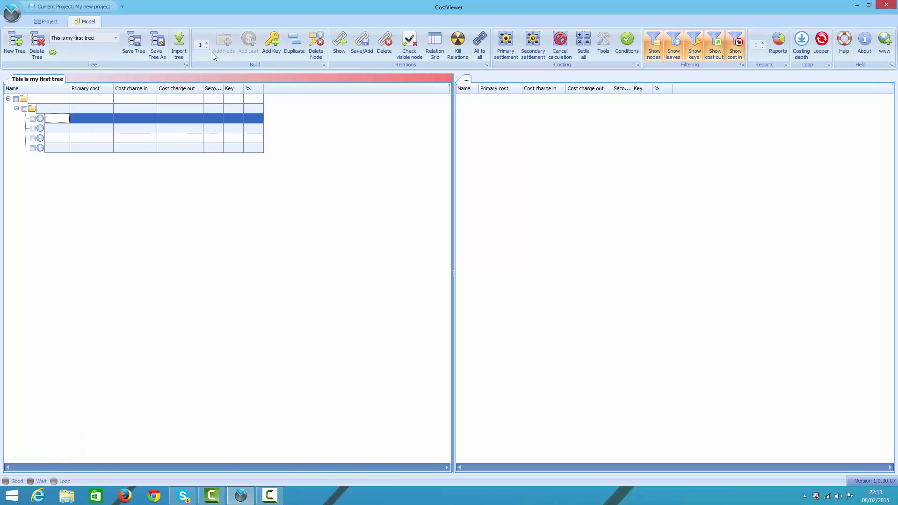
pyautogui.click(268, 47)
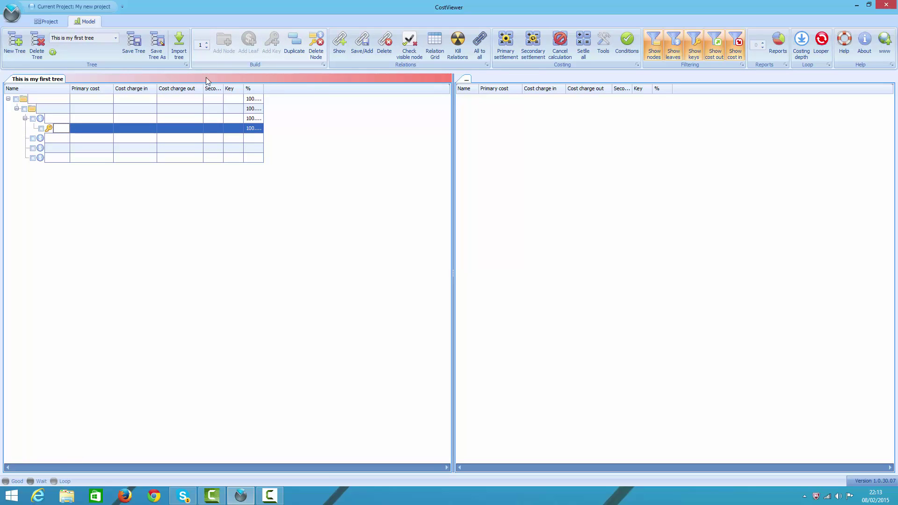
pyautogui.click(56, 120)
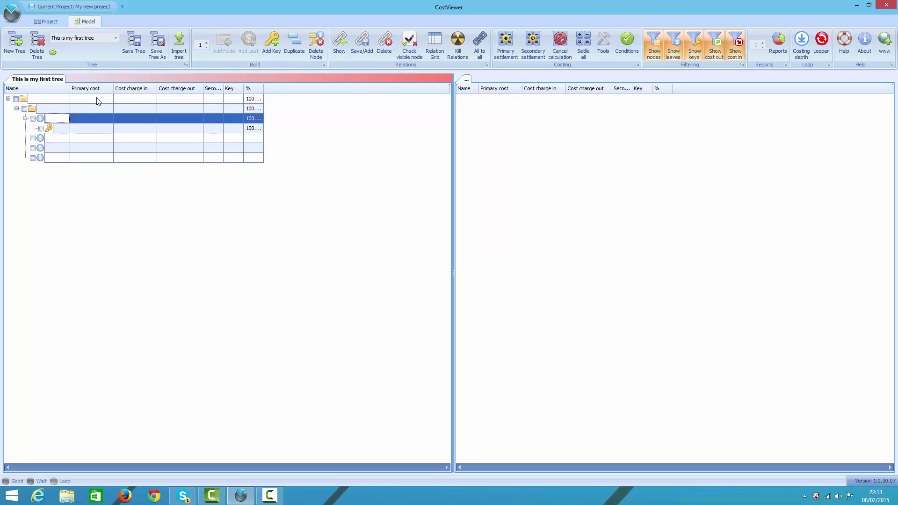
pyautogui.click(204, 46)
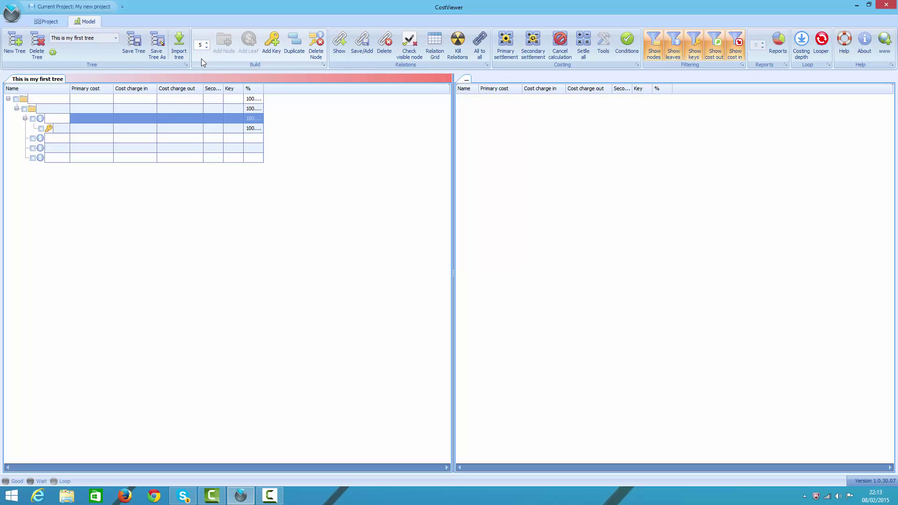
pyautogui.write('5')
pyautogui.press('Return')
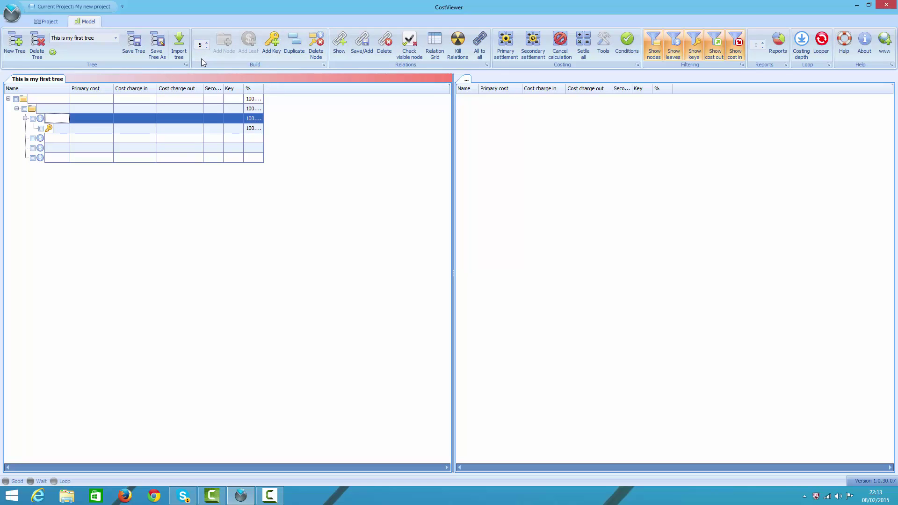
pyautogui.click(272, 43)
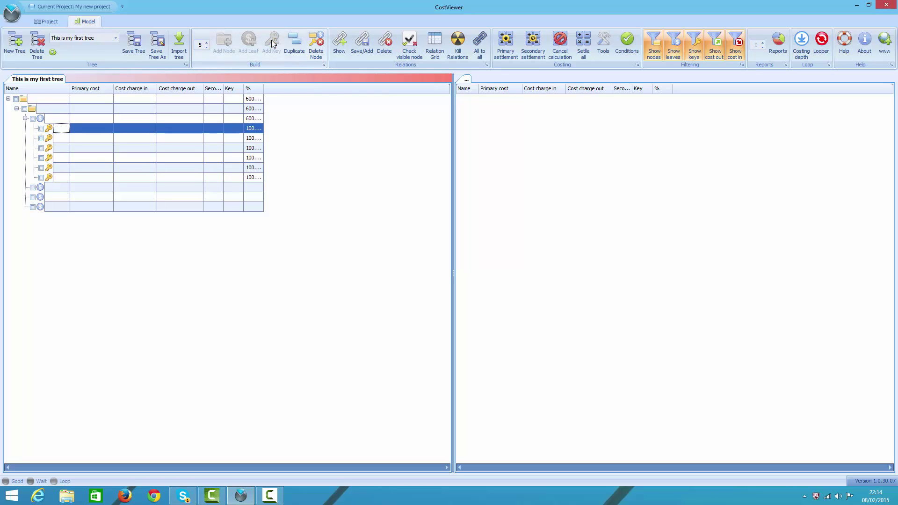
# Delete the extra keys and name the first leaf 'this is my first leaf', widening the Name column.
pyautogui.click(61, 139)
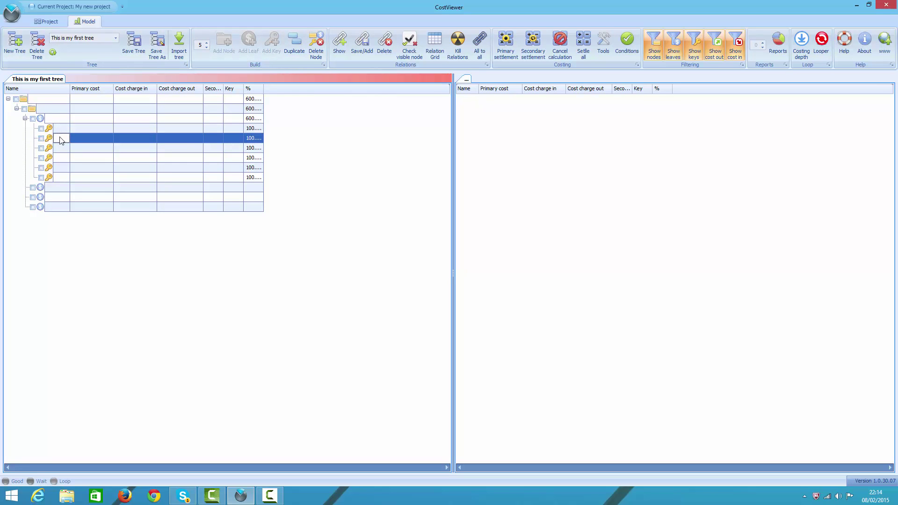
pyautogui.keyDown('shift'); pyautogui.click(66, 180); pyautogui.keyUp('shift')
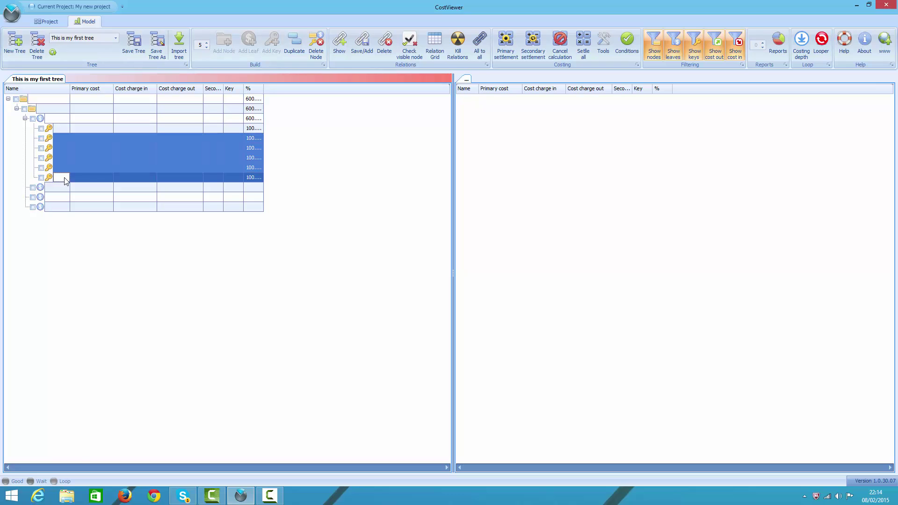
pyautogui.hotkey('ctrl', 'r')
pyautogui.click(53, 119)
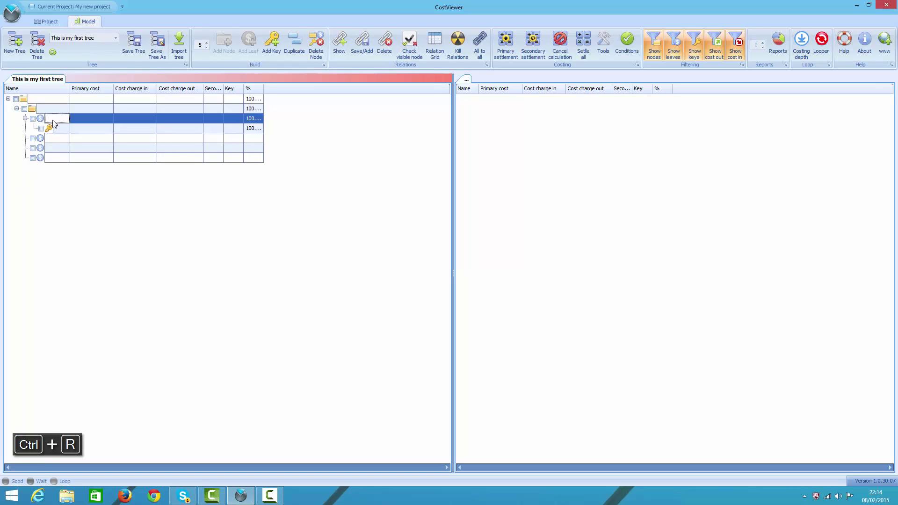
pyautogui.write('th')
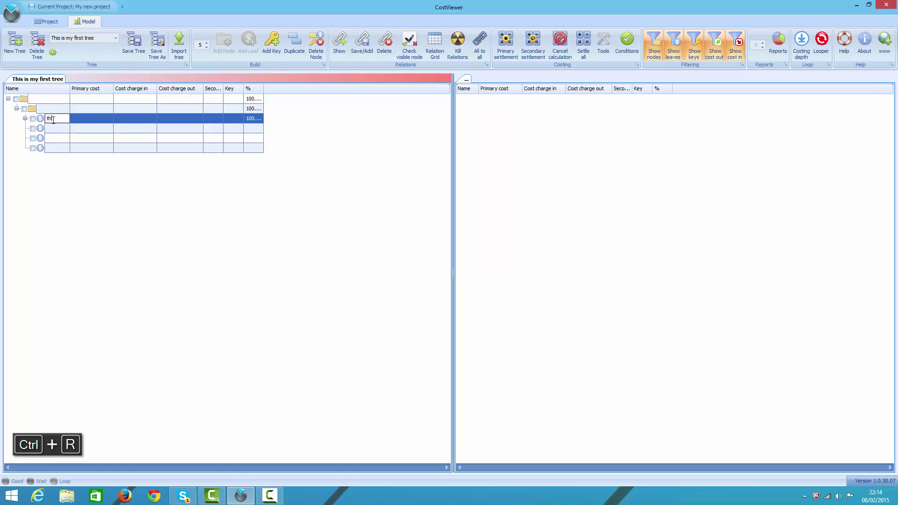
pyautogui.write('is is my first node')
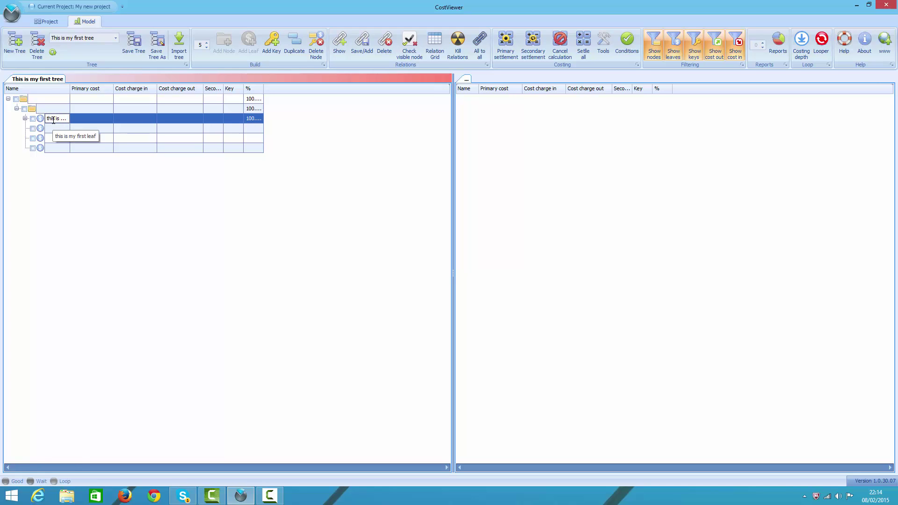
pyautogui.hotkey('ctrl', 'Right')
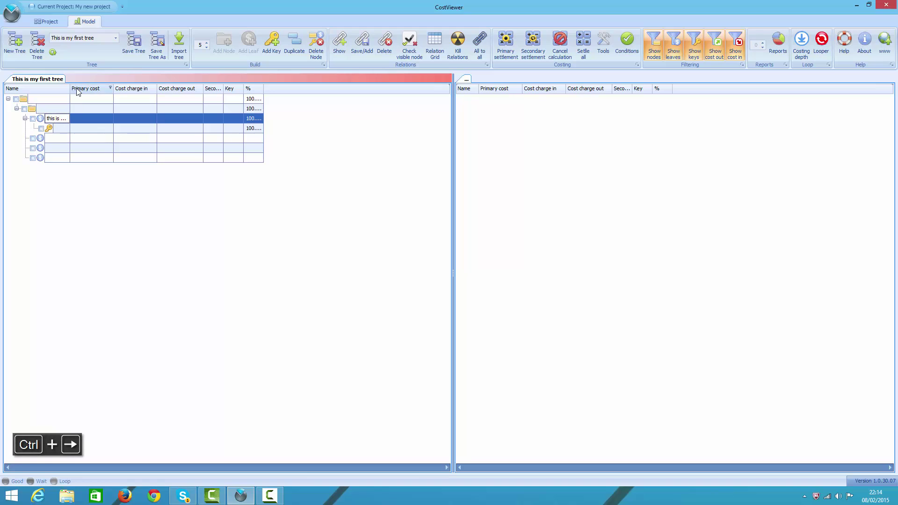
pyautogui.moveTo(71, 89); pyautogui.dragTo(100, 95)
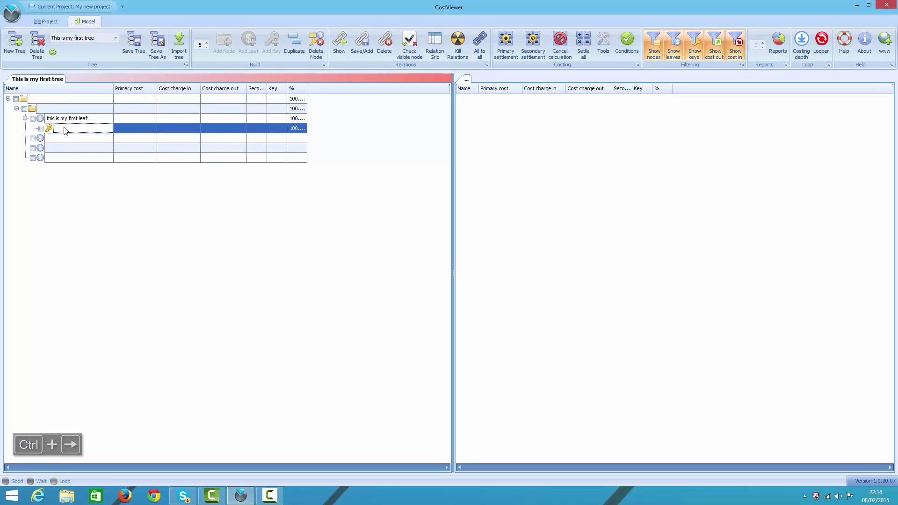
# Replace the leaf's key with five keys via Ctrl+K, then reset the add count to 1.
pyautogui.hotkey('ctrl', 'r')
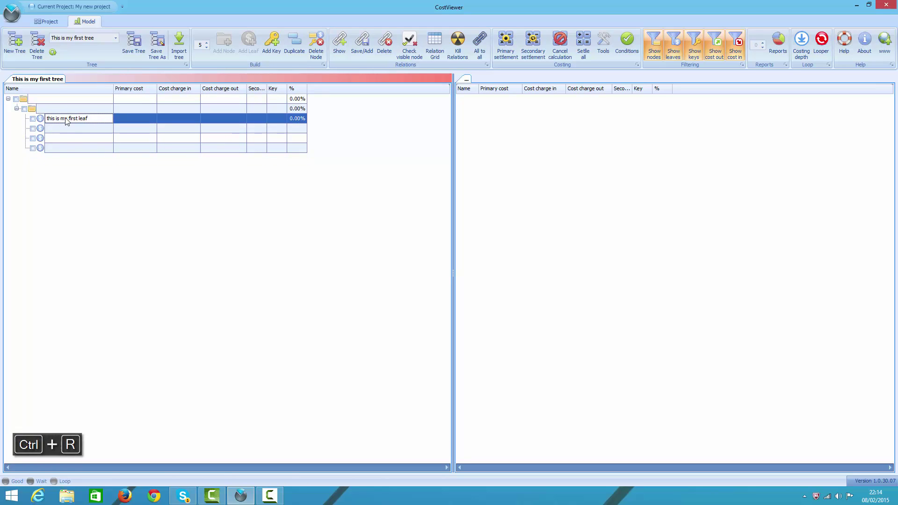
pyautogui.hotkey('ctrl', 'k')
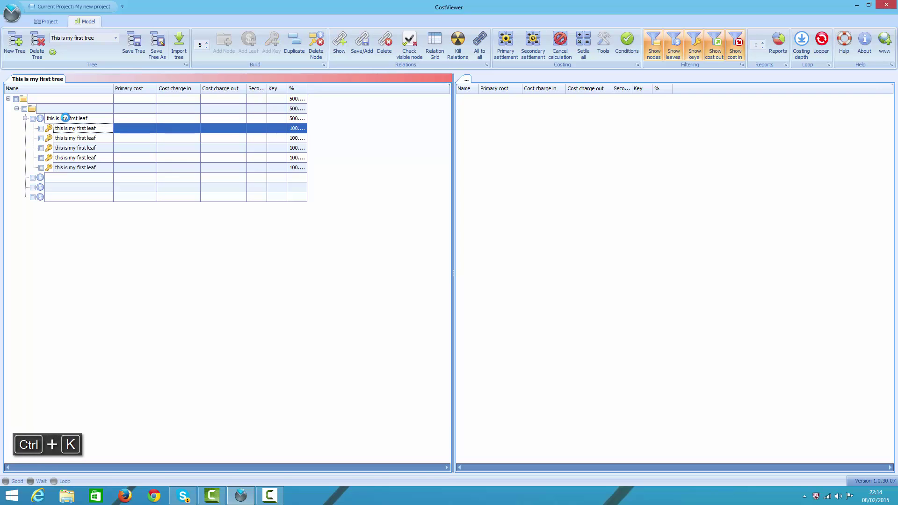
pyautogui.click(200, 45)
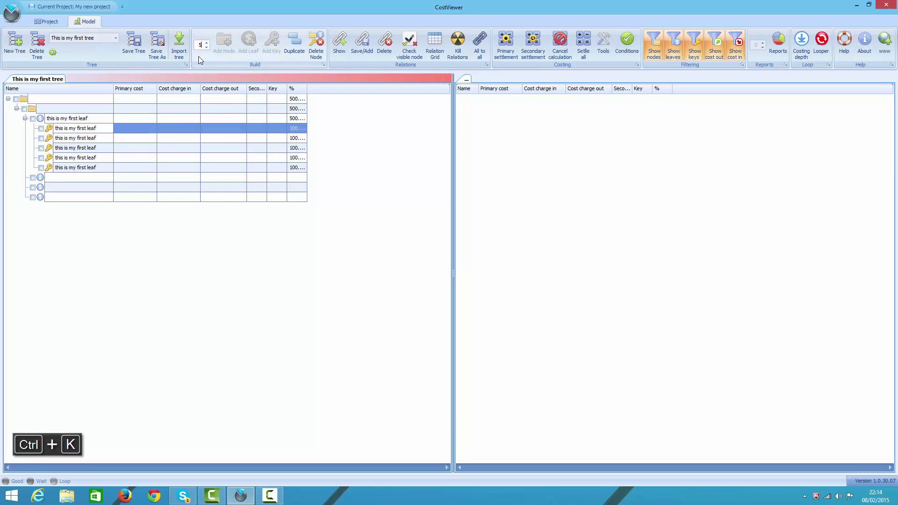
pyautogui.write('1')
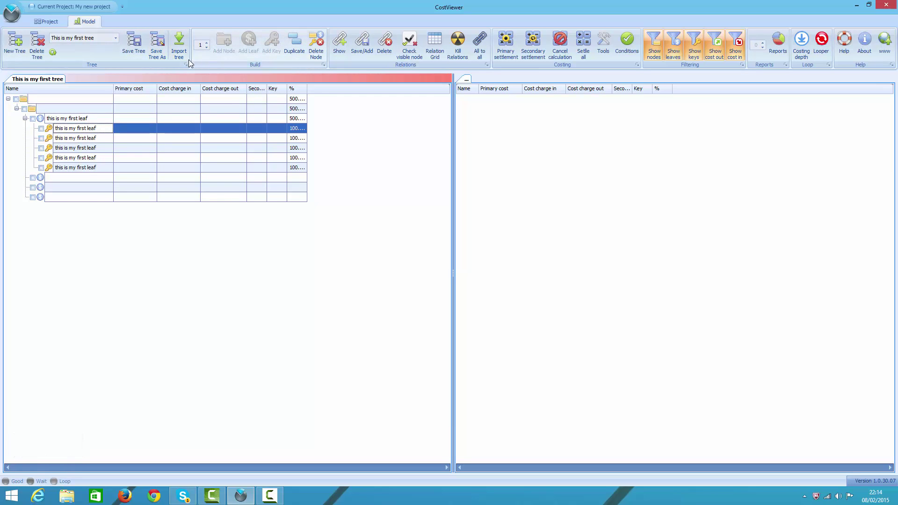
pyautogui.click(81, 177)
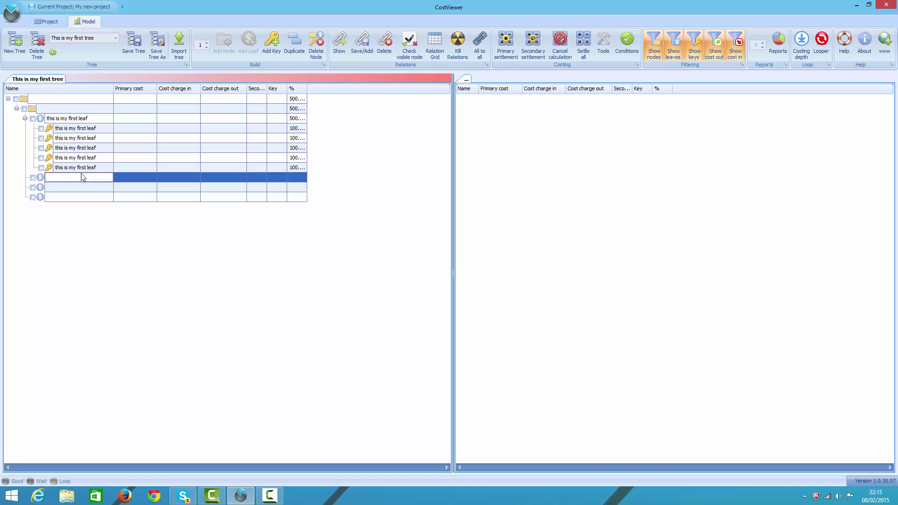
# Add a key to each of the three empty leaves and add five new leaves to the folder.
pyautogui.keyDown('shift'); pyautogui.click(72, 198); pyautogui.keyUp('shift')
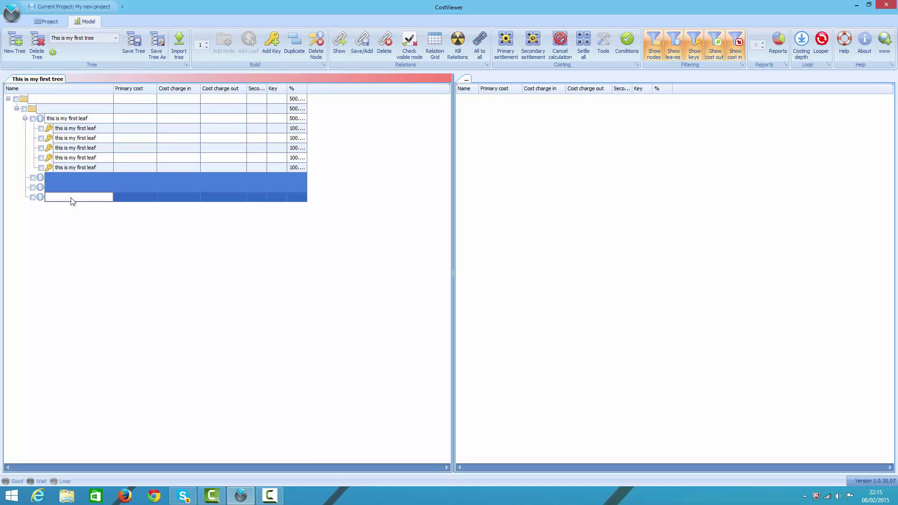
pyautogui.click(279, 40)
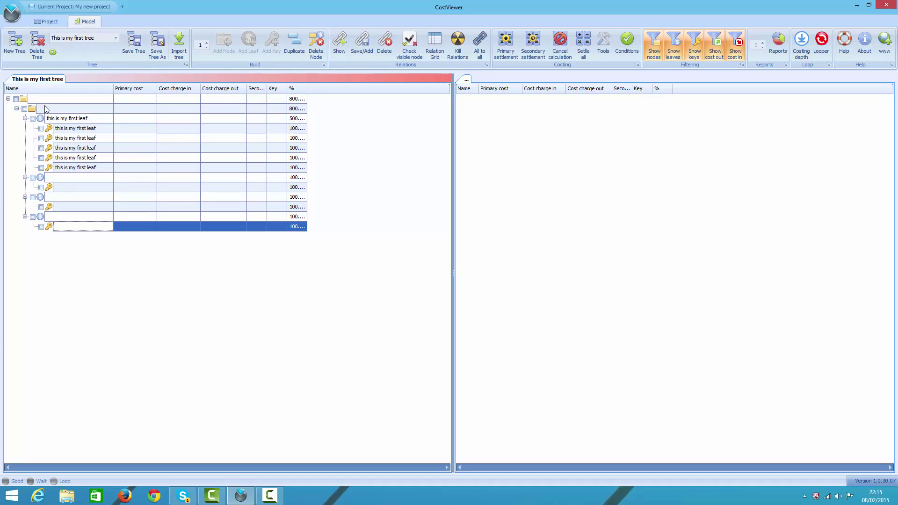
pyautogui.click(58, 108)
pyautogui.click(202, 47)
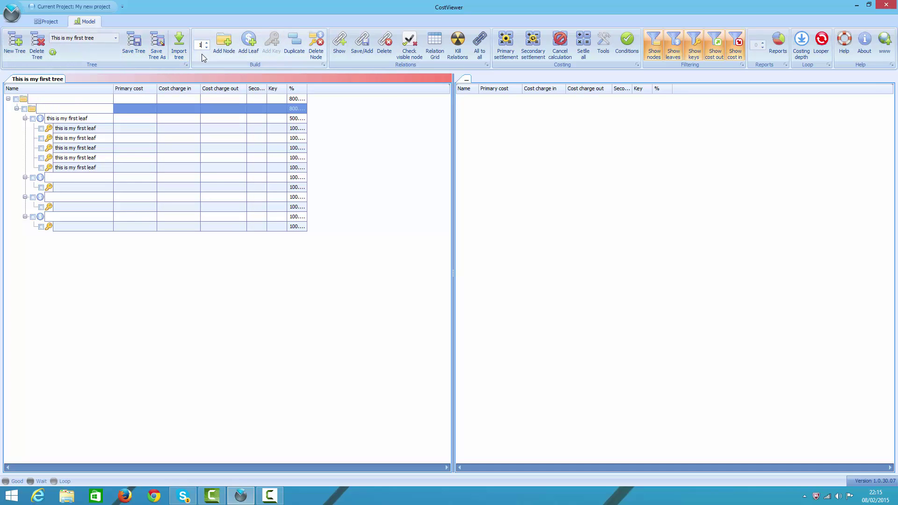
pyautogui.write('5')
pyautogui.click(250, 42)
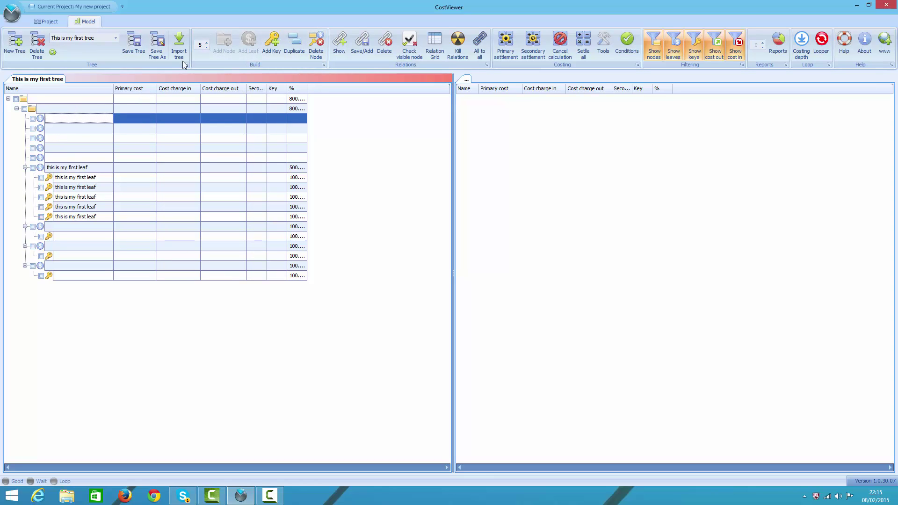
# Reset the add count to 1 and give a key to three of the new leaves.
pyautogui.click(198, 51)
pyautogui.press('BackSpace')
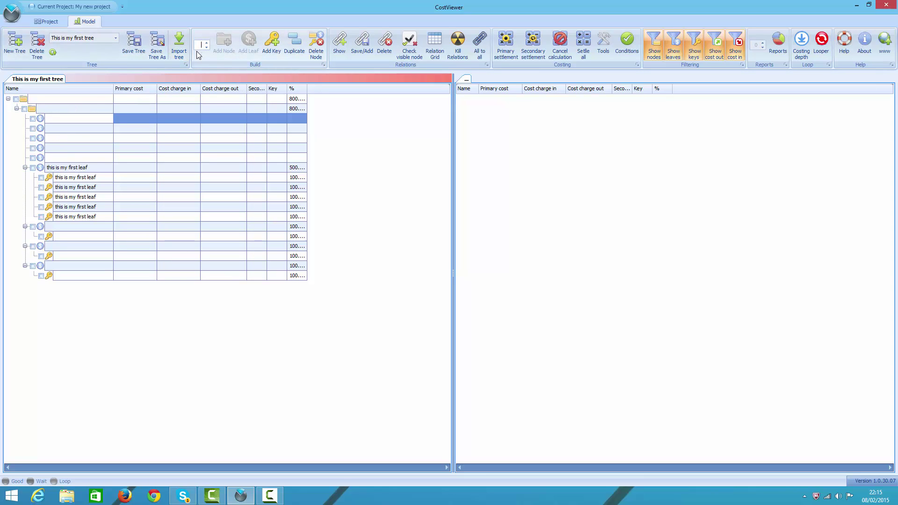
pyautogui.write('1')
pyautogui.press('Tab')
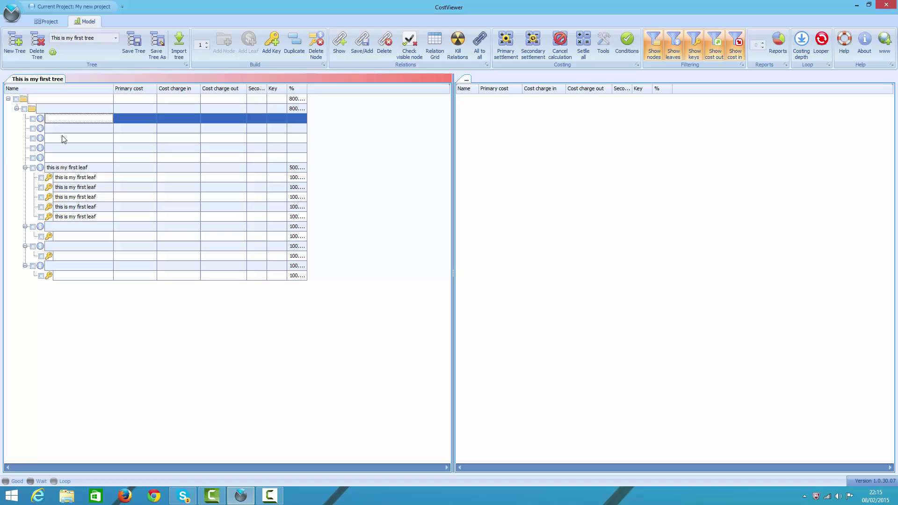
pyautogui.keyDown('ctrl'); pyautogui.click(62, 138); pyautogui.keyUp('ctrl')
pyautogui.keyDown('ctrl'); pyautogui.click(60, 158); pyautogui.keyUp('ctrl')
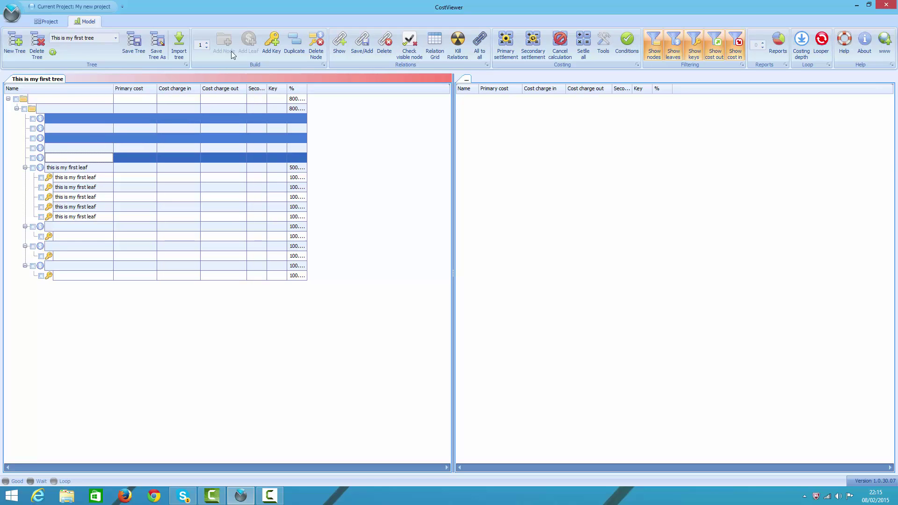
pyautogui.hotkey('ctrl', 'k')
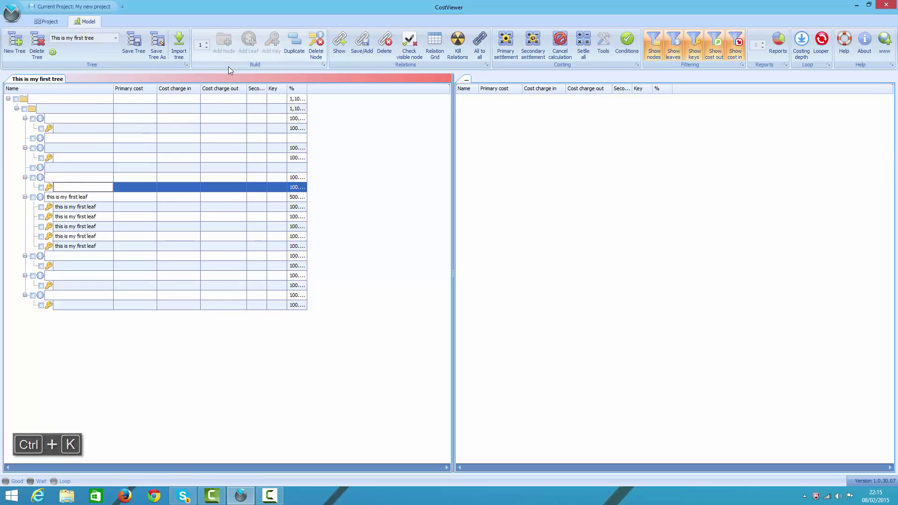
# Add a second top-level folder and drag 'this is my first leaf' into the first folder.
pyautogui.click(105, 137)
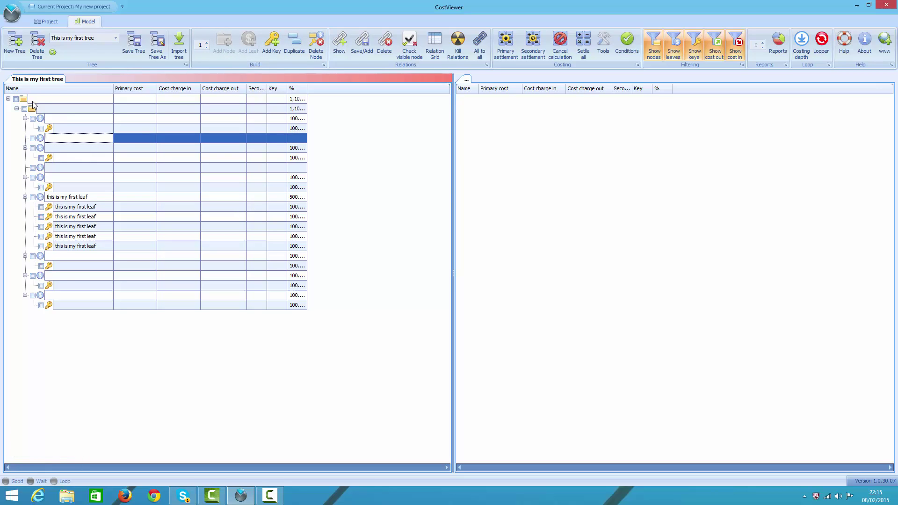
pyautogui.moveTo(41, 120); pyautogui.dragTo(46, 118)
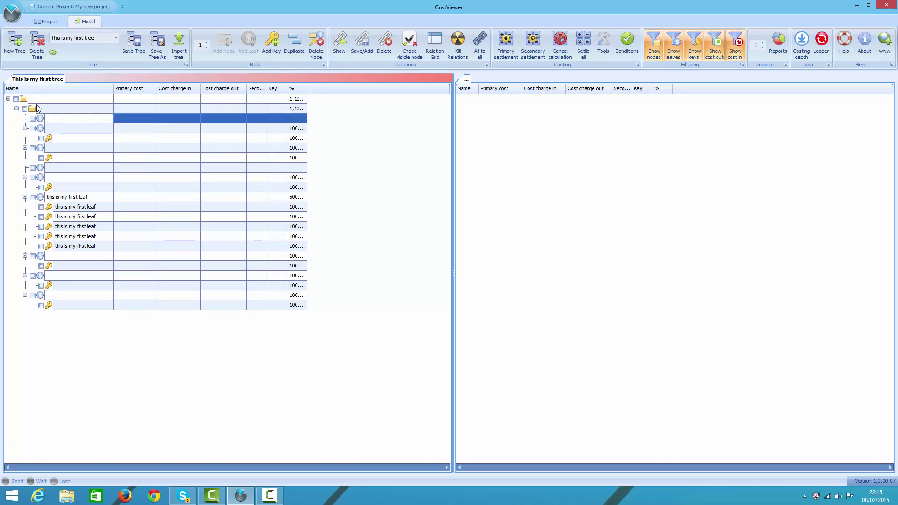
pyautogui.click(38, 107)
pyautogui.click(230, 50)
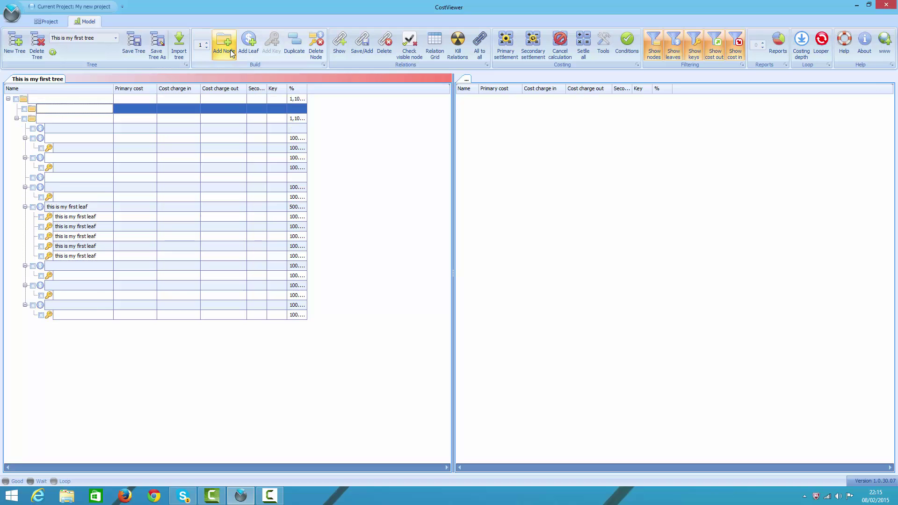
pyautogui.moveTo(42, 207); pyautogui.dragTo(36, 111)
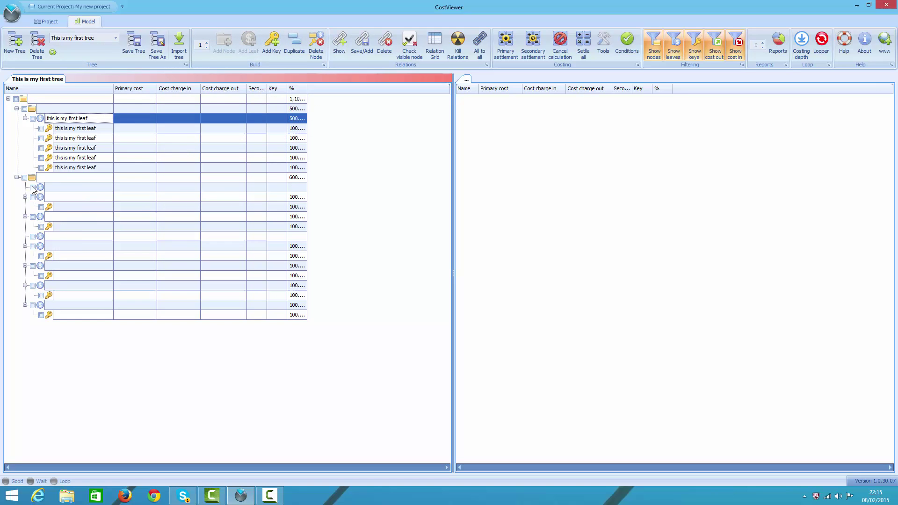
# Cut and paste the remaining keyed leaves from the second folder into the first folder.
pyautogui.click(42, 198)
pyautogui.hotkey('ctrl', 'x')
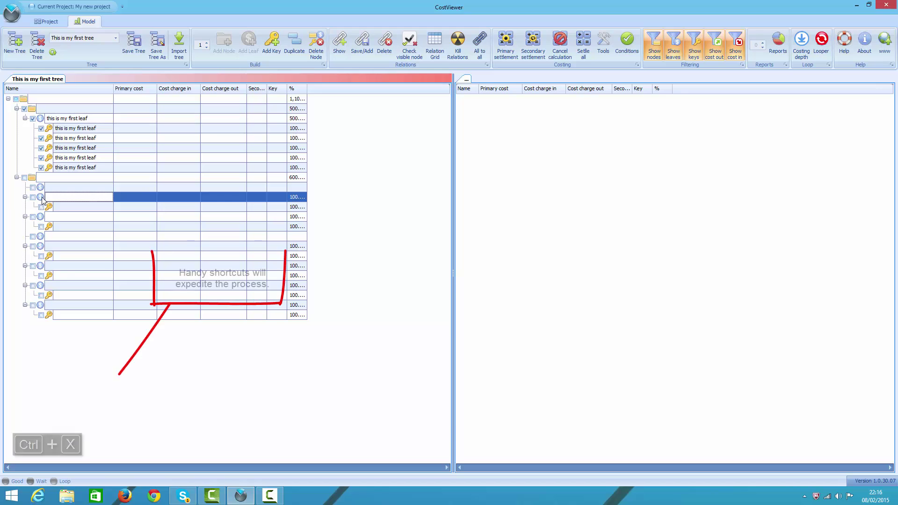
pyautogui.click(33, 109)
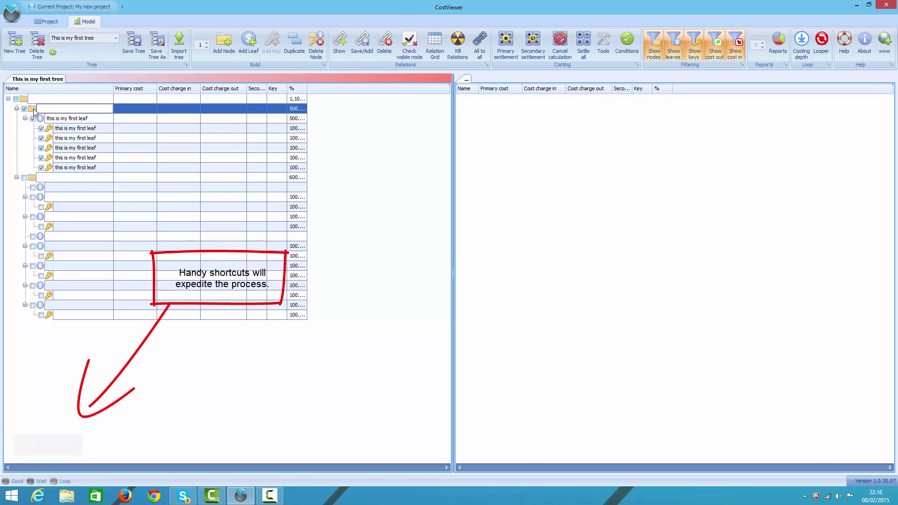
pyautogui.hotkey('ctrl', 'v')
pyautogui.click(41, 268)
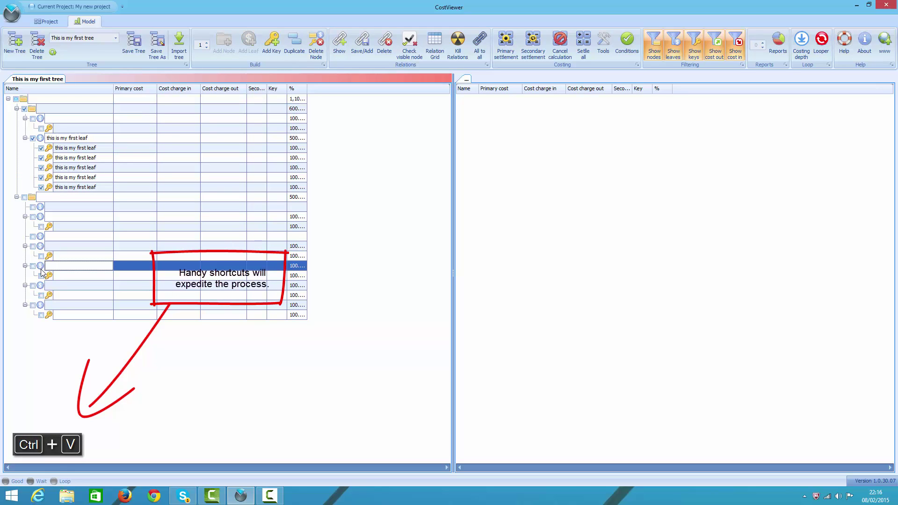
pyautogui.keyDown('shift'); pyautogui.click(41, 305); pyautogui.keyUp('shift')
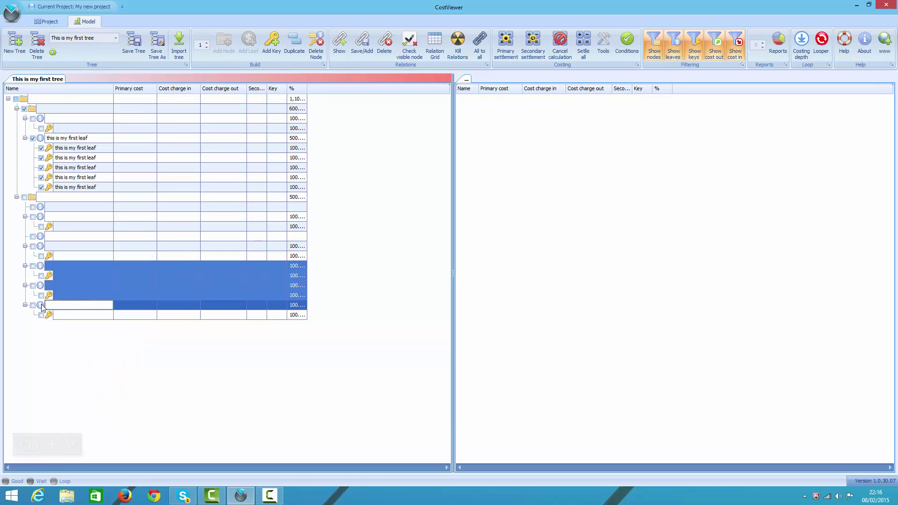
pyautogui.hotkey('ctrl', 'x')
pyautogui.click(33, 109)
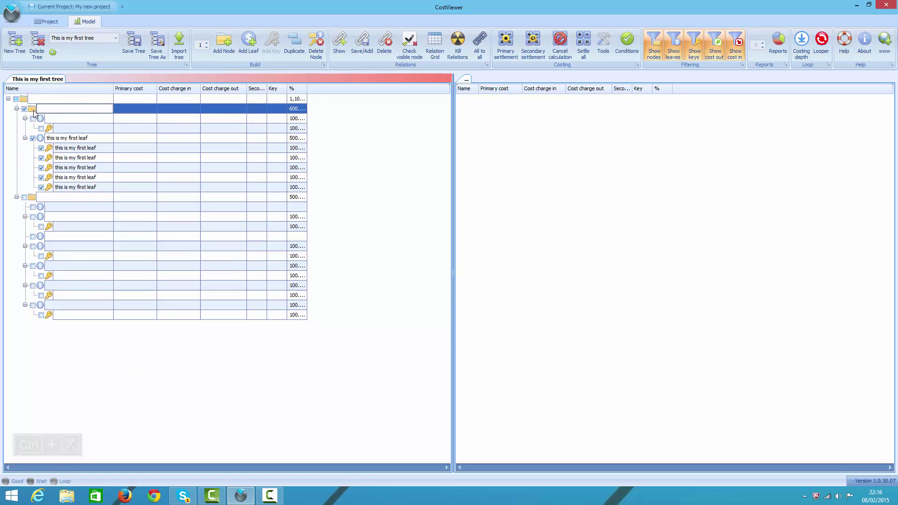
pyautogui.hotkey('ctrl', 'v')
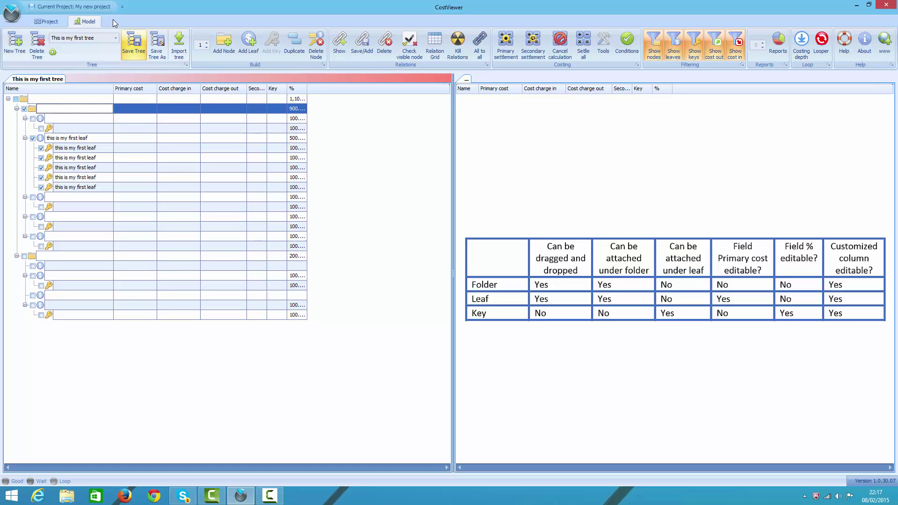
# Open the Column Chooser and move and enlarge it so N1 and T1 are visible.
pyautogui.rightClick(222, 97)
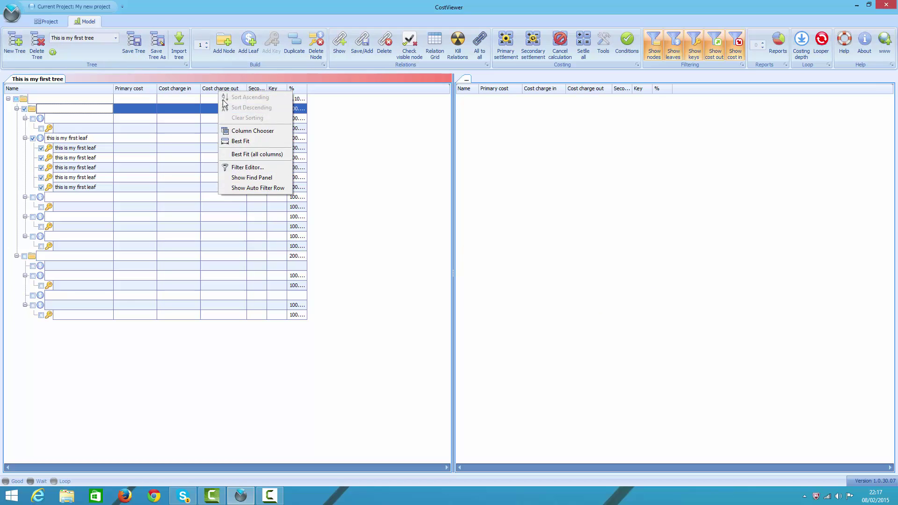
pyautogui.click(241, 131)
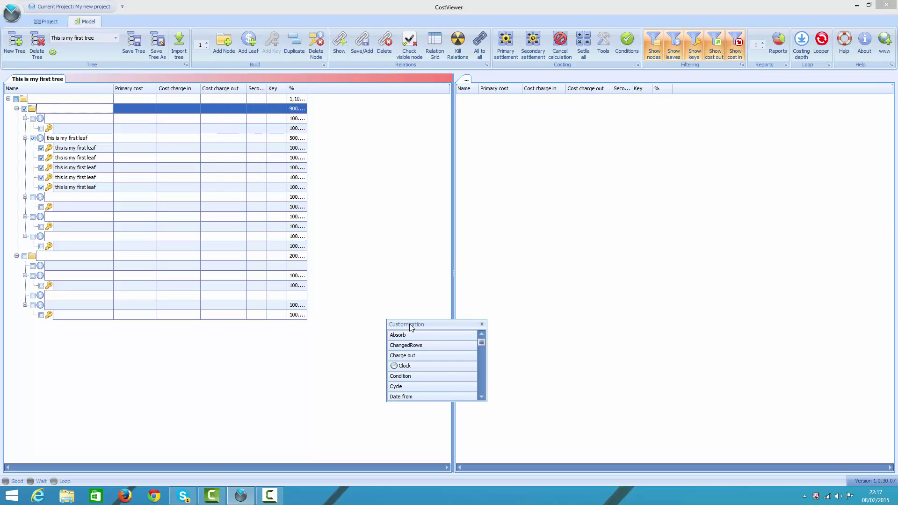
pyautogui.moveTo(409, 328); pyautogui.dragTo(360, 144)
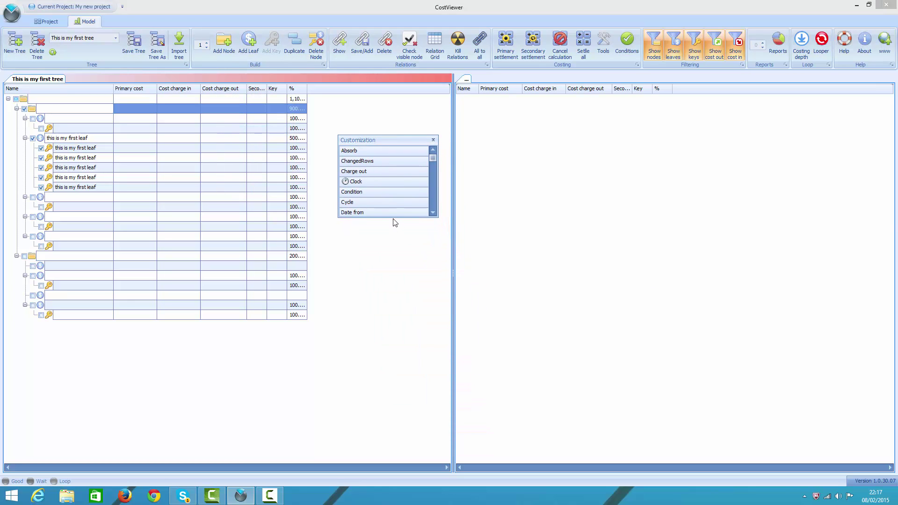
pyautogui.moveTo(393, 217); pyautogui.dragTo(417, 400)
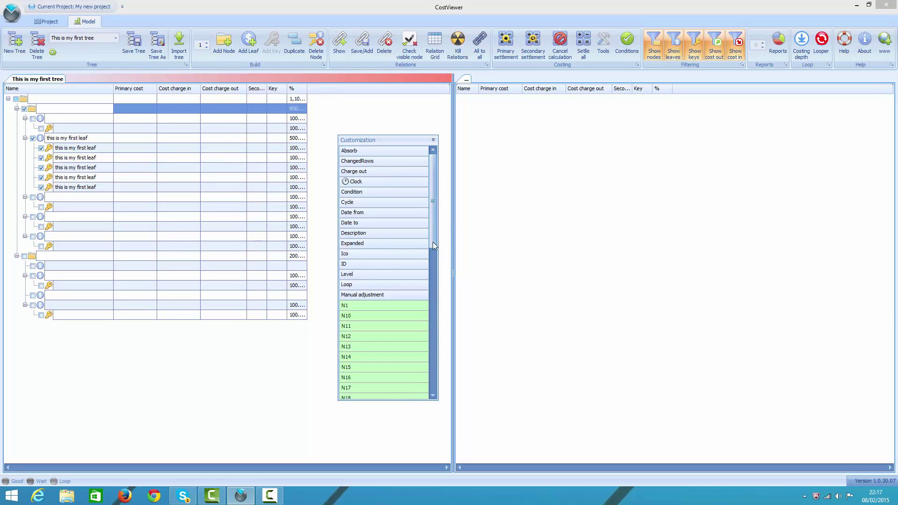
pyautogui.moveTo(431, 239); pyautogui.dragTo(437, 297)
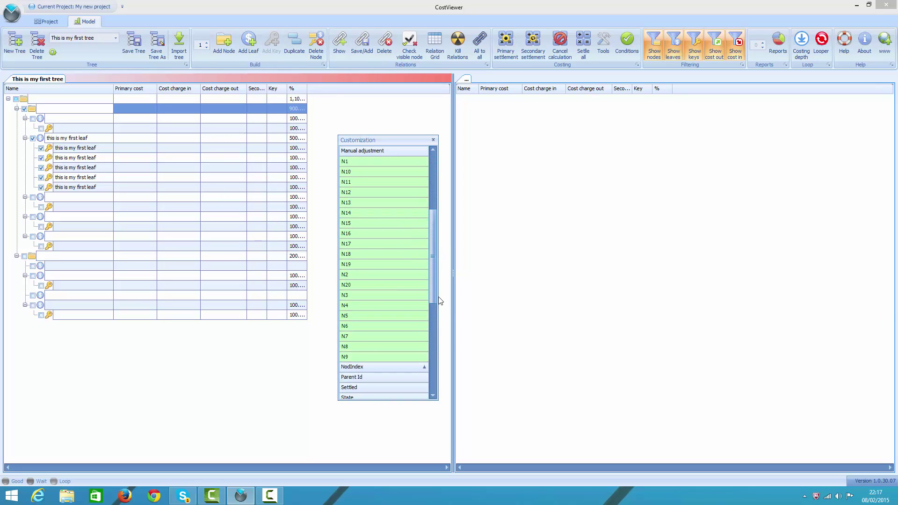
pyautogui.moveTo(381, 135); pyautogui.dragTo(372, 79)
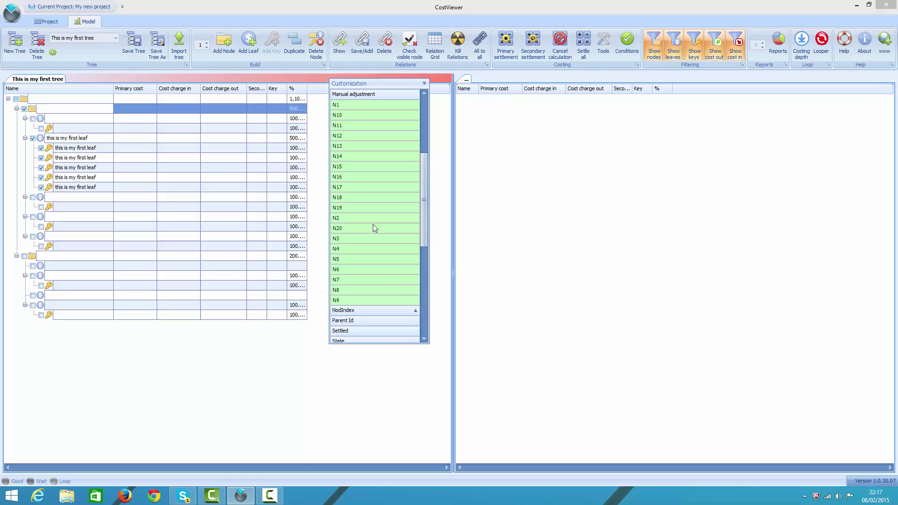
pyautogui.moveTo(399, 345); pyautogui.dragTo(401, 429)
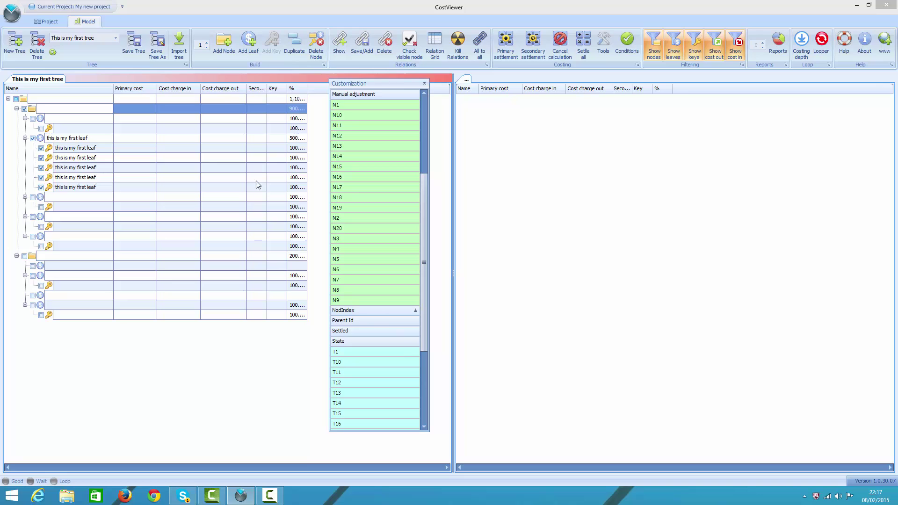
# Drag N1 and then T1 into the header after Cost charge in, and close the chooser.
pyautogui.moveTo(335, 106); pyautogui.dragTo(220, 90)
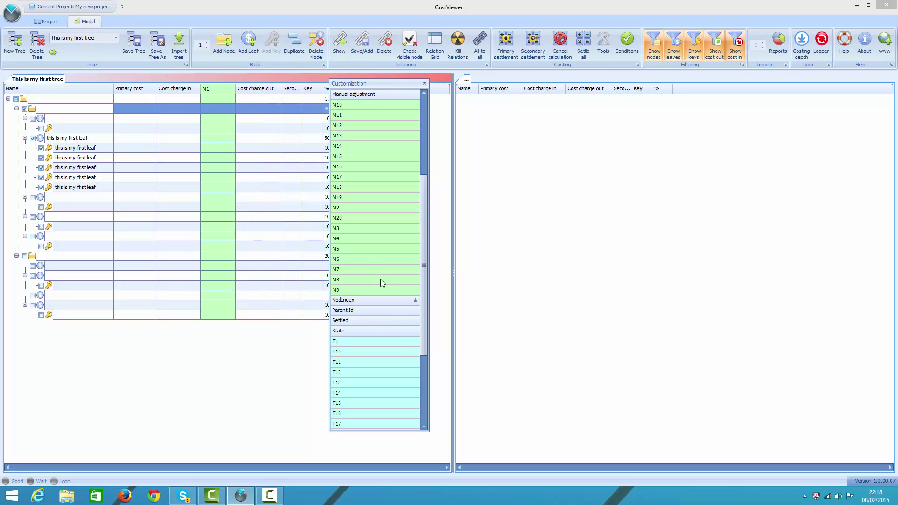
pyautogui.moveTo(347, 341); pyautogui.dragTo(235, 89)
pyautogui.click(423, 84)
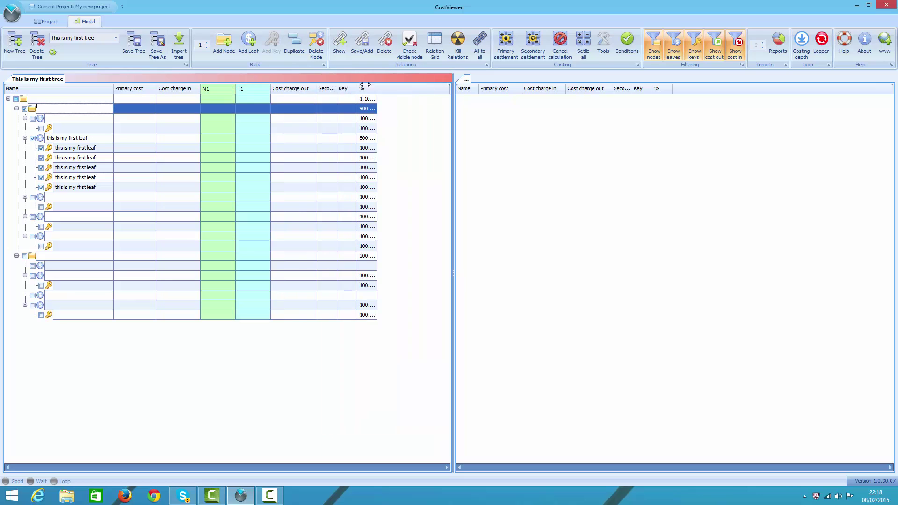
# Rename the N1 column to 'mileage'.
pyautogui.click(208, 99)
pyautogui.rightClick(208, 104)
pyautogui.click(228, 141)
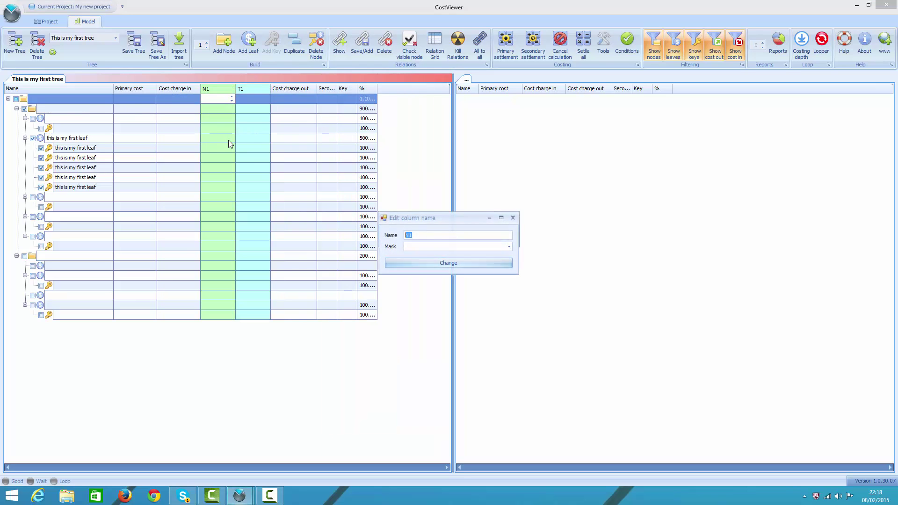
pyautogui.write('mileage')
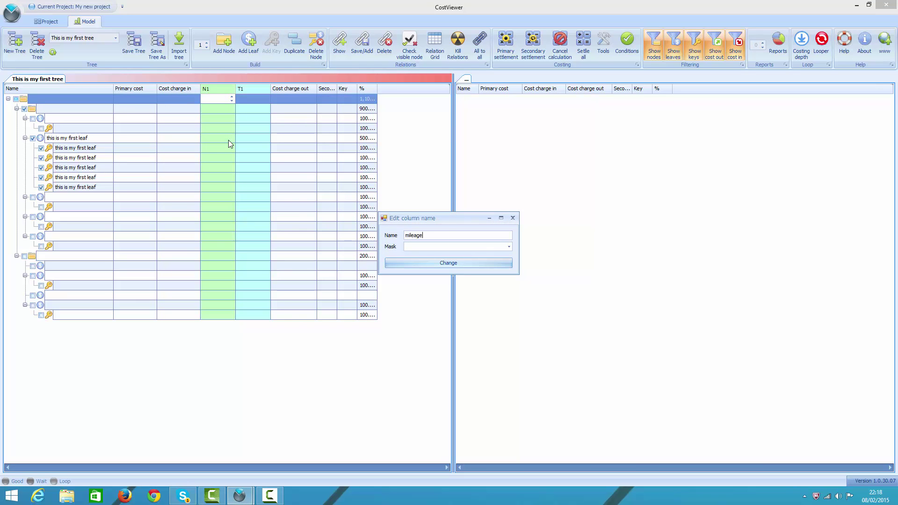
pyautogui.press('Tab')
pyautogui.press('Down')
pyautogui.press('Return')
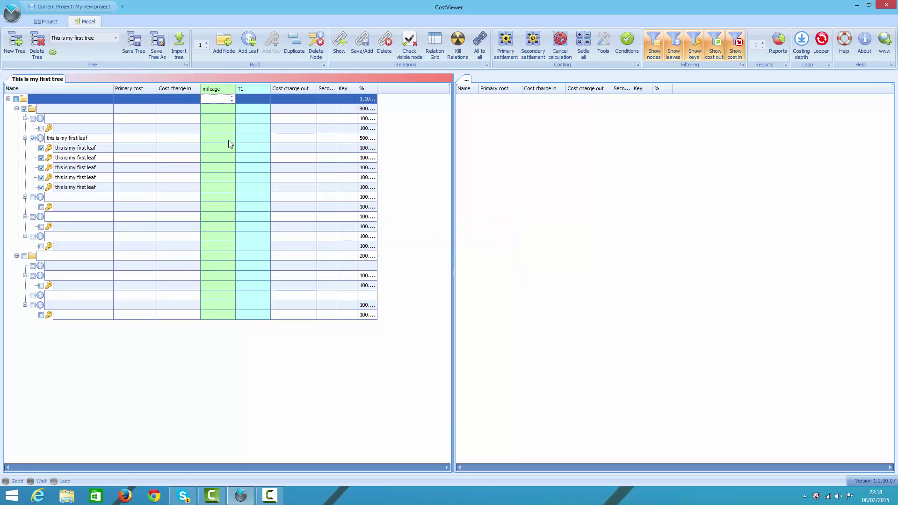
# Rename the T1 column to 'size'.
pyautogui.rightClick(252, 105)
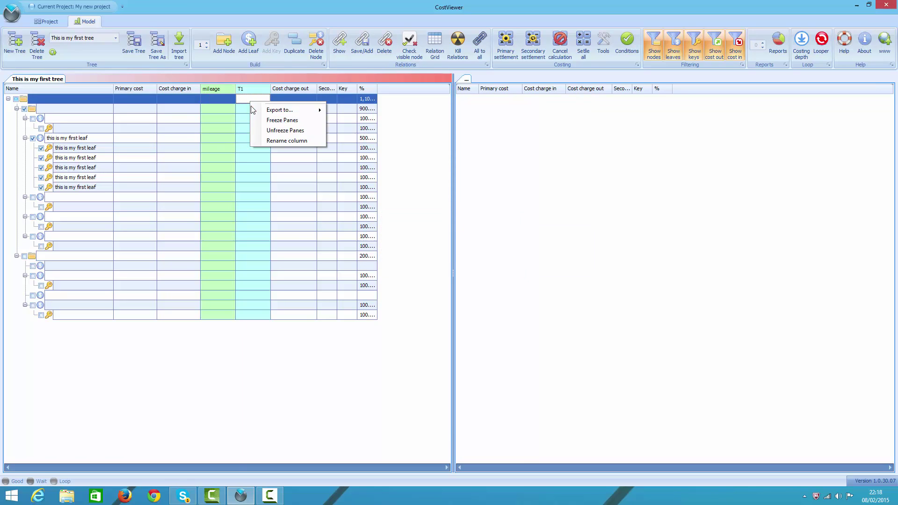
pyautogui.click(264, 137)
pyautogui.write('size')
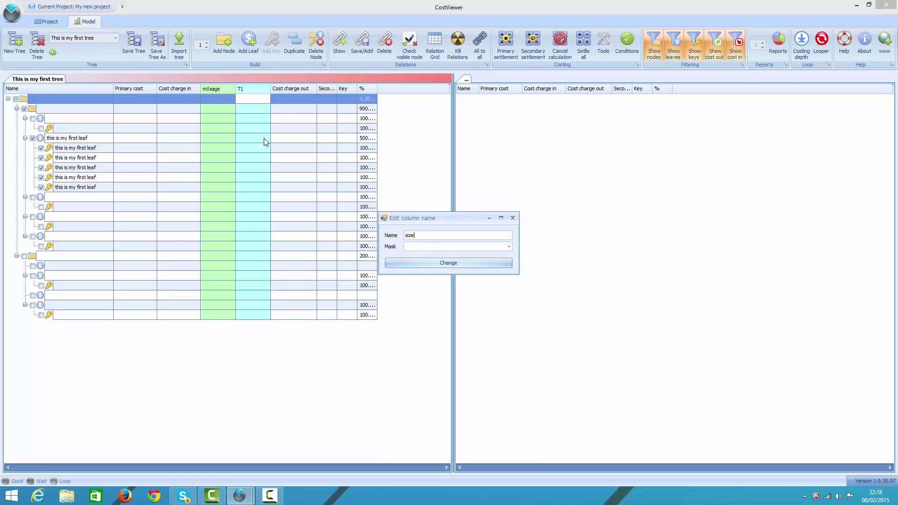
pyautogui.press('Tab')
pyautogui.press('Down')
pyautogui.press('Return')
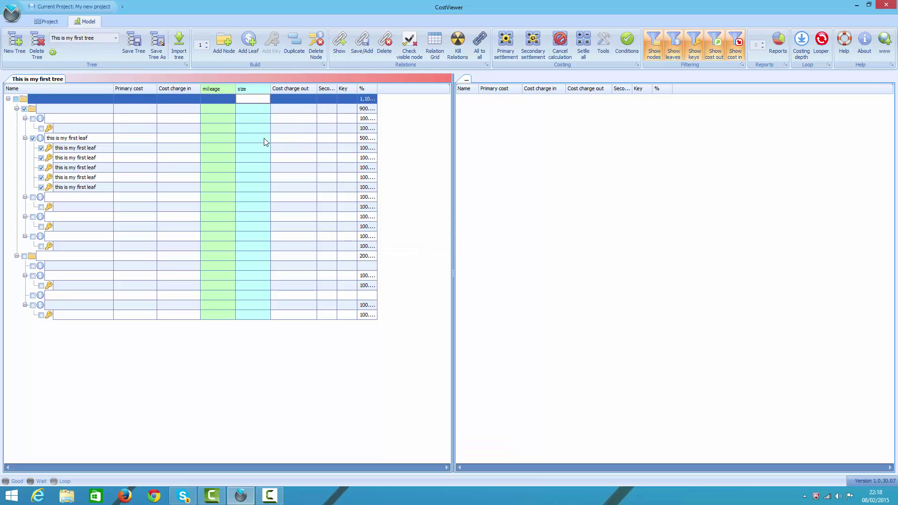
# Enter sizes small, medium and large for three consecutive leaves.
pyautogui.click(264, 138)
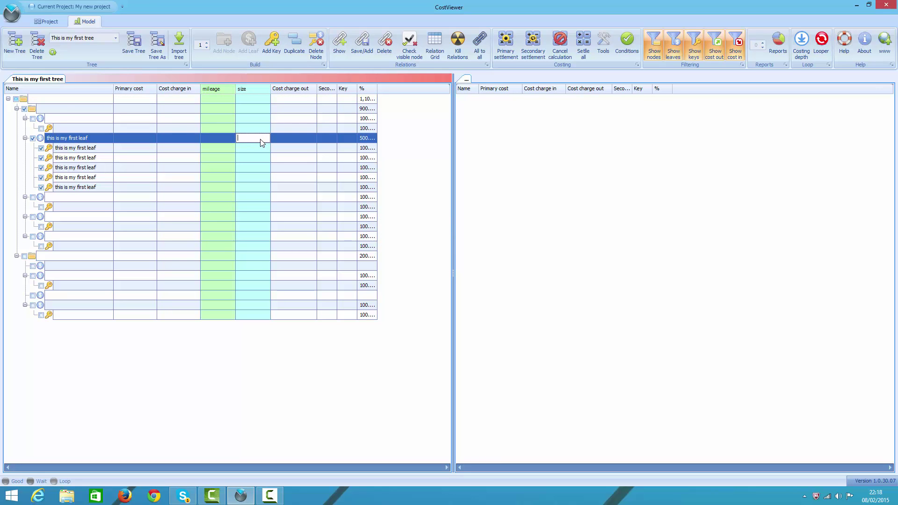
pyautogui.write('small')
pyautogui.press('Return')
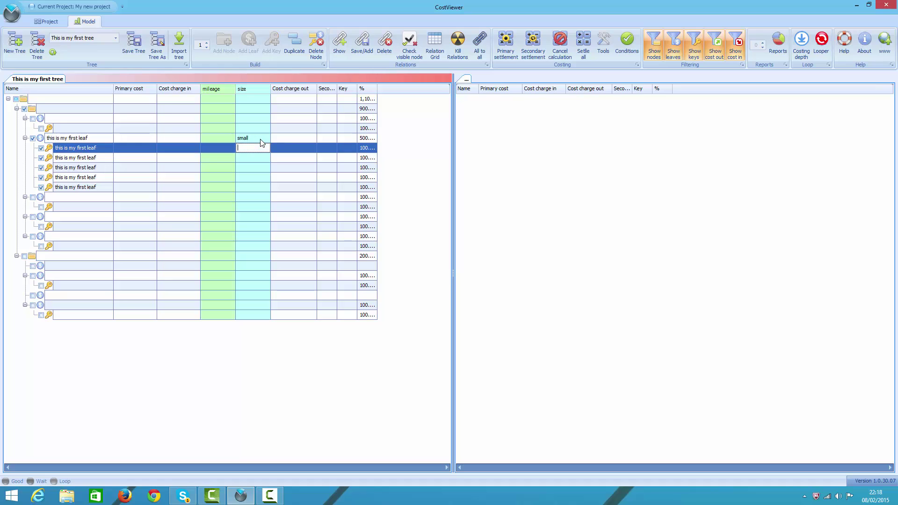
pyautogui.write('medu')
pyautogui.press('BackSpace')
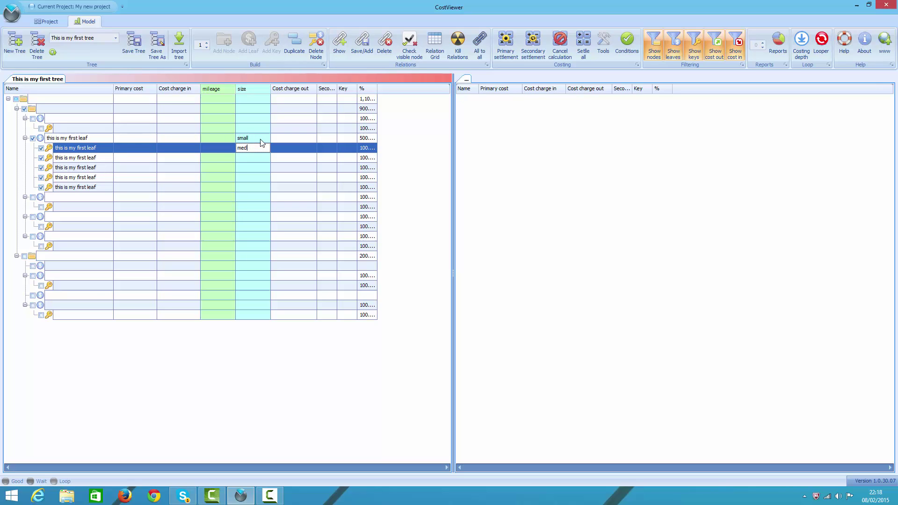
pyautogui.write('ium')
pyautogui.press('Return')
pyautogui.write('large')
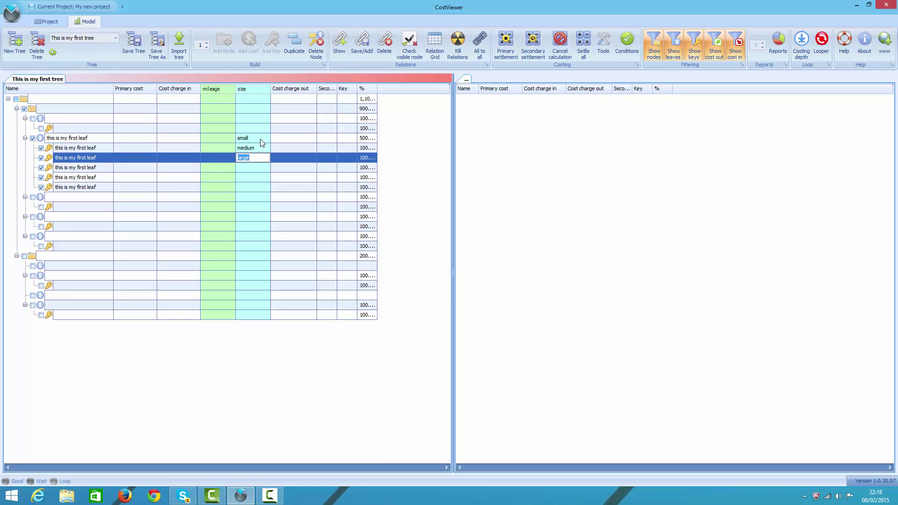
# Enter mileages 10, 20 and 30 in three consecutive node rows.
pyautogui.click(262, 142)
pyautogui.press('Left')
pyautogui.write('1')
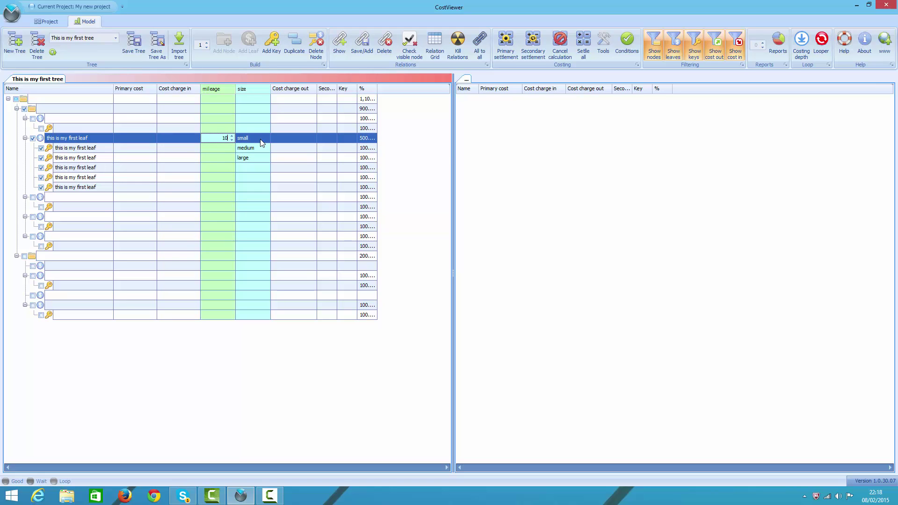
pyautogui.press('Return')
pyautogui.press('Down')
pyautogui.press('Down')
pyautogui.press('Down')
pyautogui.press('Down')
pyautogui.press('Down')
pyautogui.write('2')
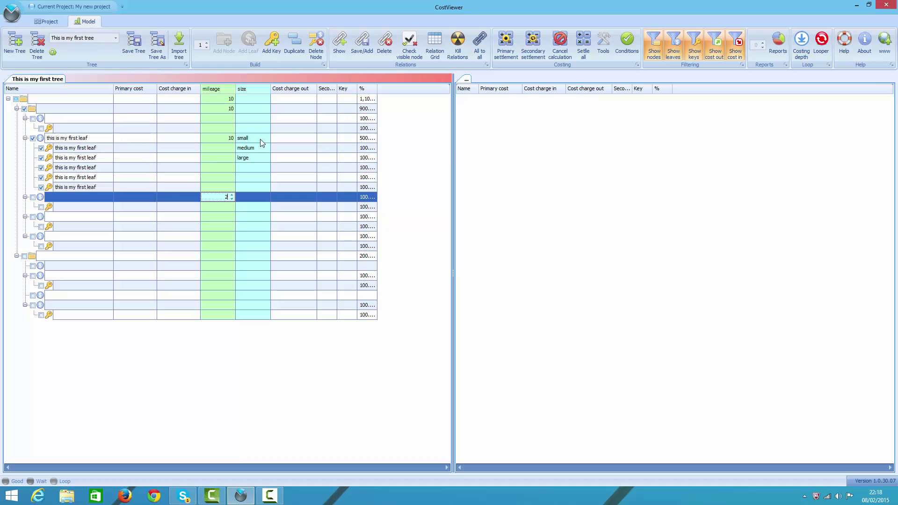
pyautogui.write('0')
pyautogui.press('Return')
pyautogui.press('Down')
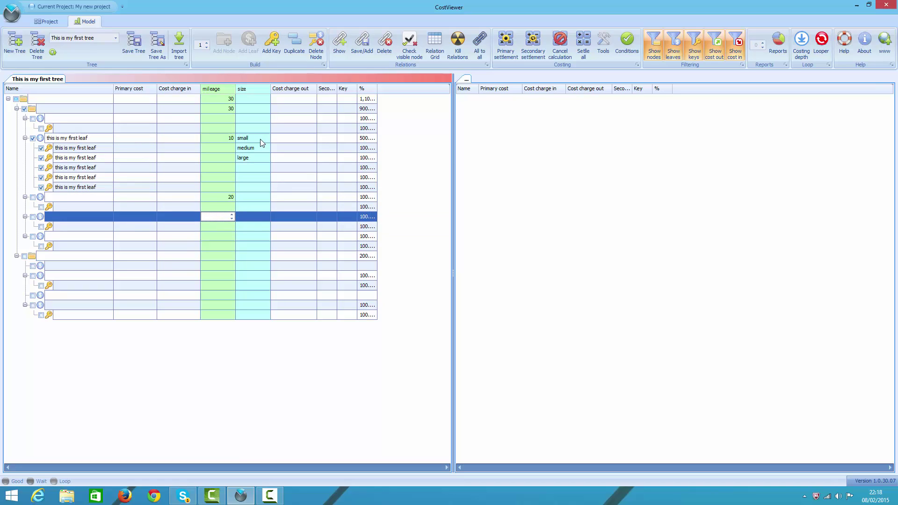
pyautogui.write('30')
pyautogui.press('Return')
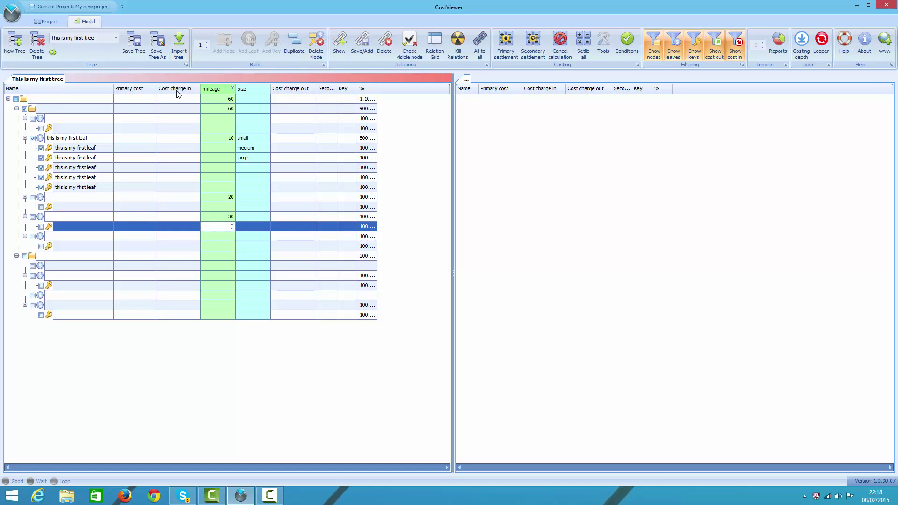
# Drag the headers so mileage follows Primary cost and size follows Cost charge out.
pyautogui.moveTo(178, 93); pyautogui.dragTo(211, 93)
pyautogui.moveTo(279, 95); pyautogui.dragTo(344, 156)
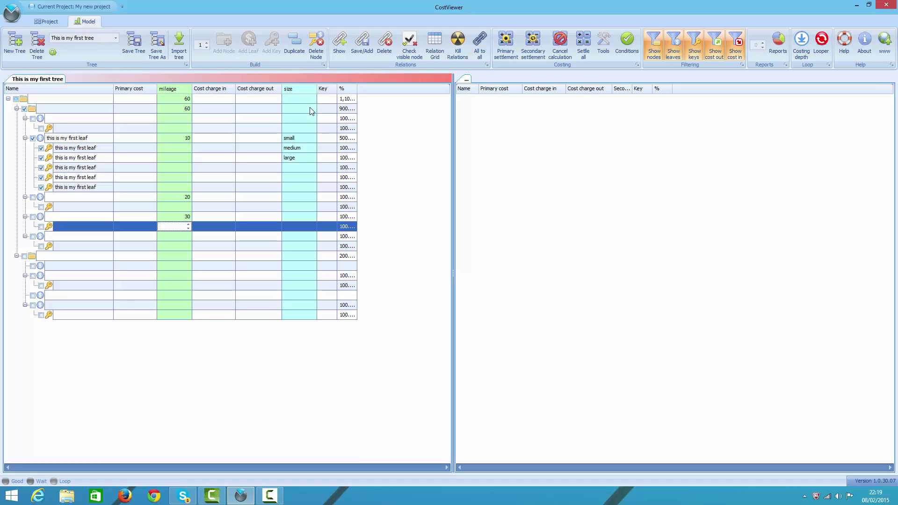
# Save the current tree as a copy named 'copy of my tree'.
pyautogui.click(157, 53)
pyautogui.write('cop')
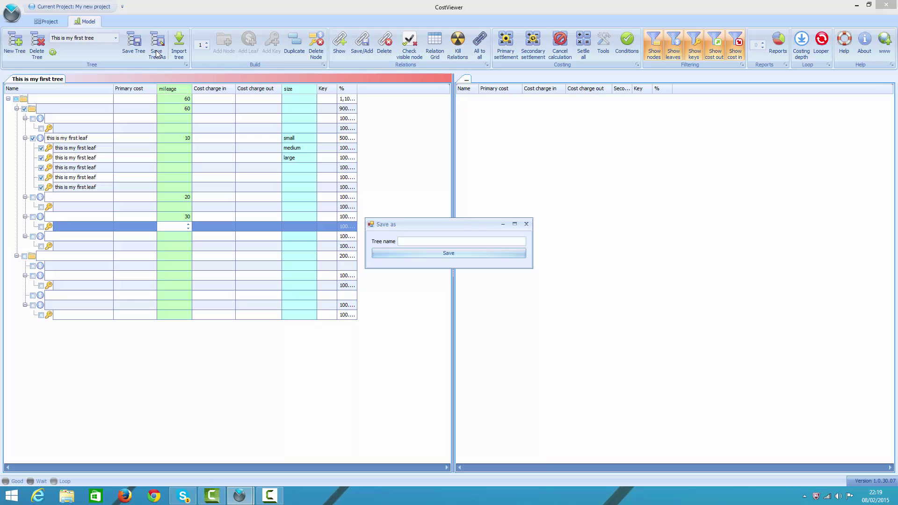
pyautogui.write('y of my tree')
pyautogui.press('Return')
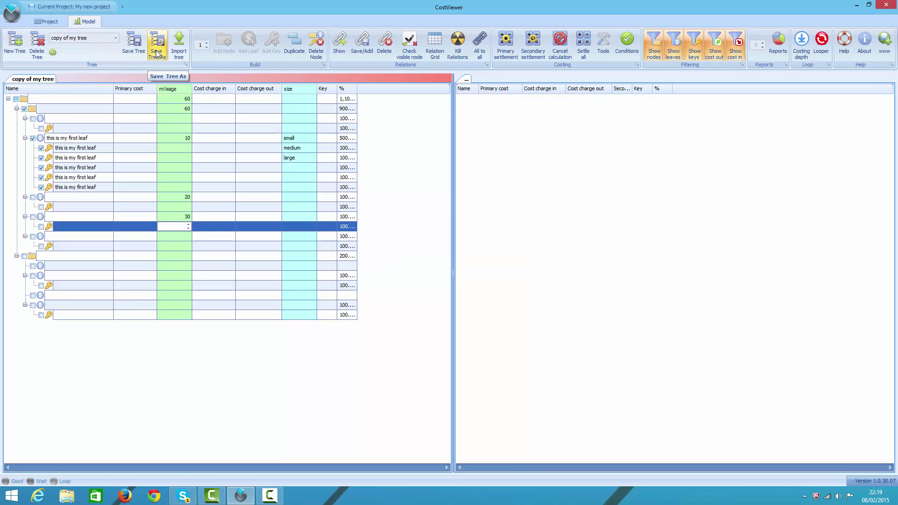
pyautogui.click(115, 38)
# Show 'copy of my tree' in the second view with every branch expanded.
pyautogui.click(116, 38)
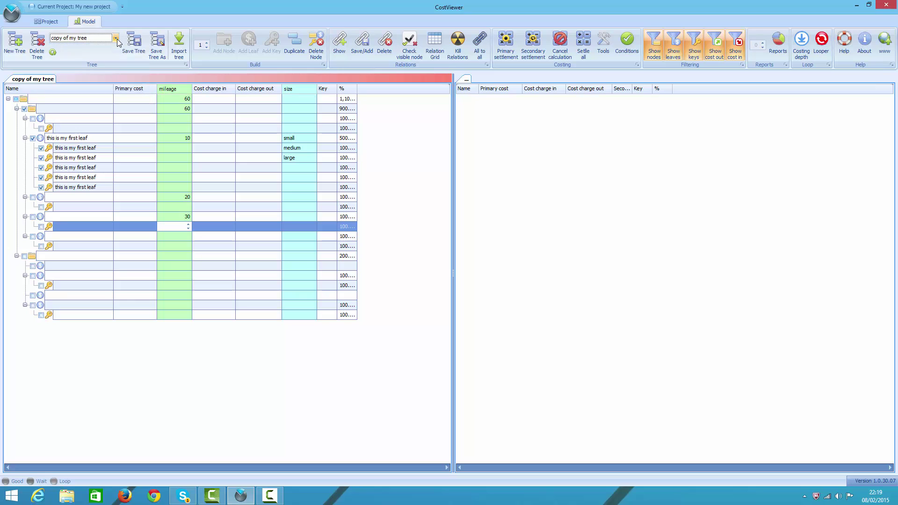
pyautogui.click(115, 38)
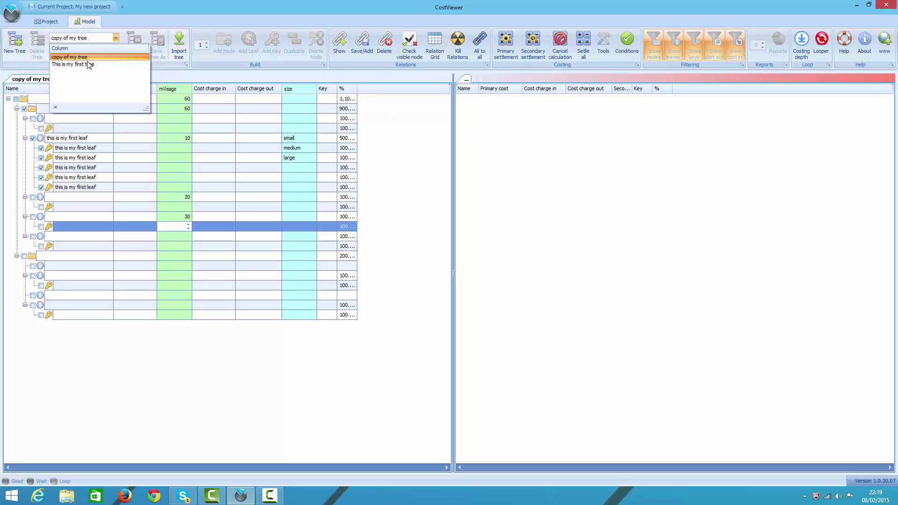
pyautogui.click(88, 65)
pyautogui.click(86, 39)
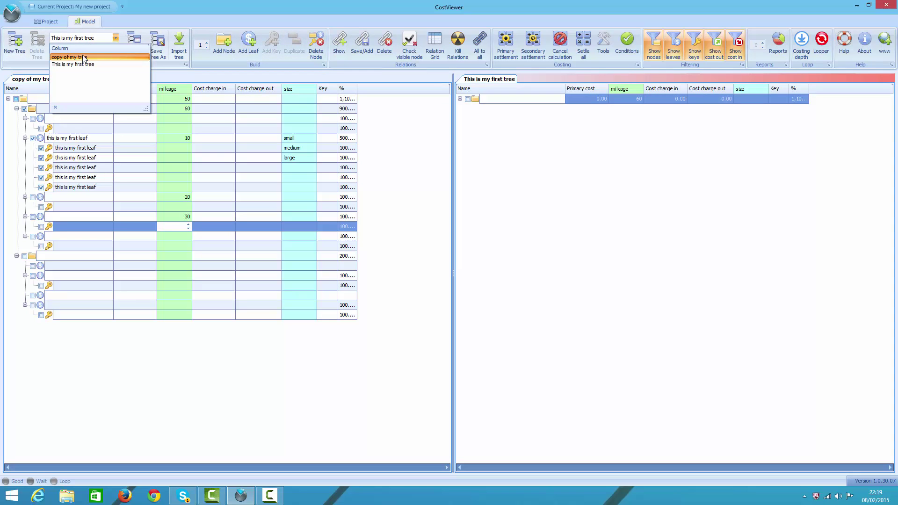
pyautogui.click(80, 56)
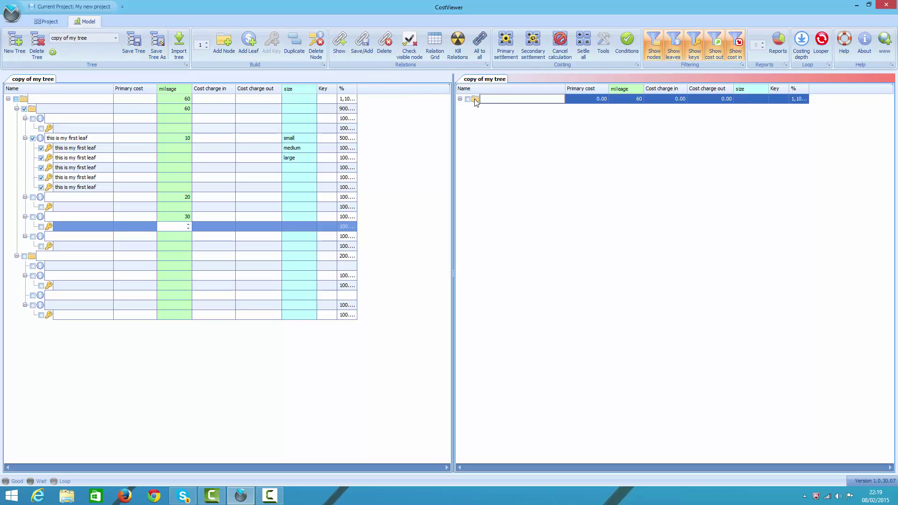
pyautogui.hotkey('ctrl', 'shift', 'Right')
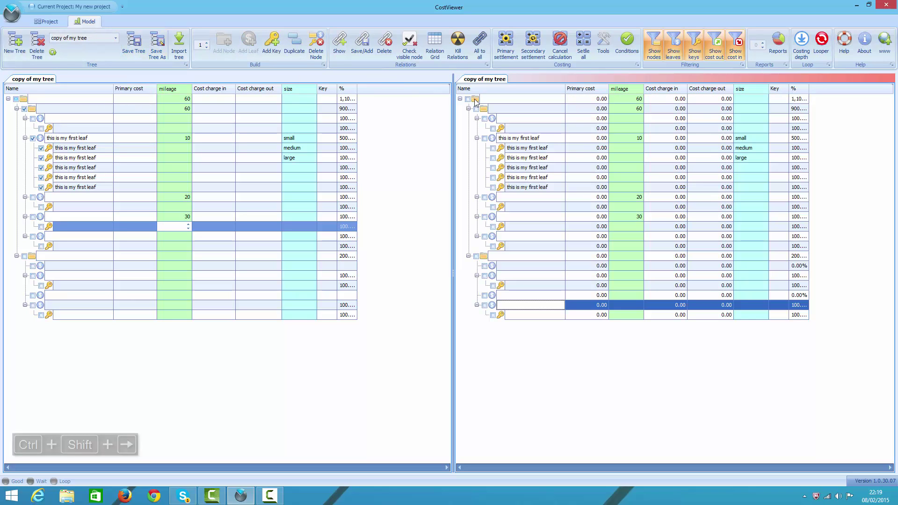
# Delete the tree open in the right-hand view and confirm with Yes.
pyautogui.click(556, 119)
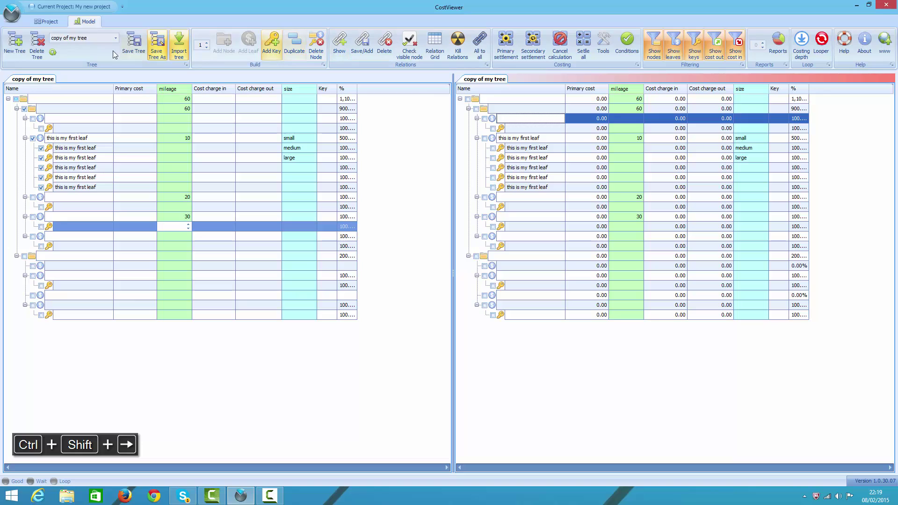
pyautogui.click(37, 43)
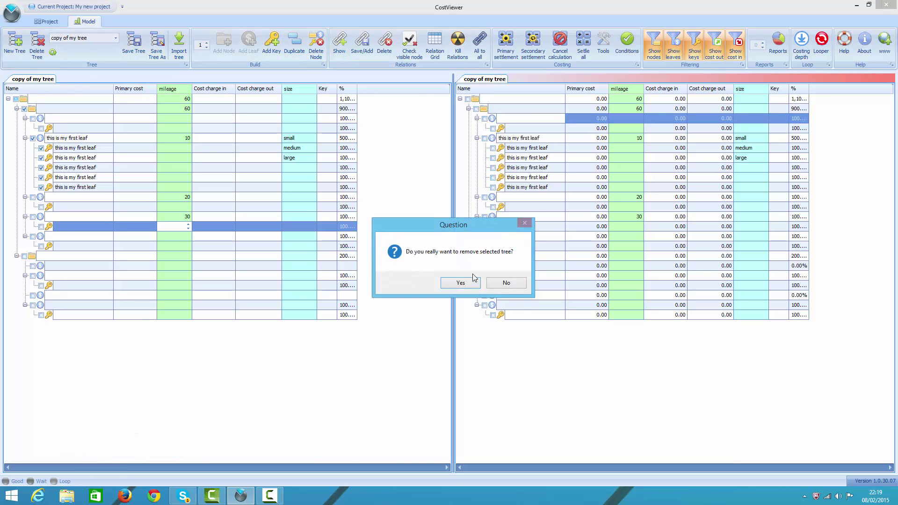
pyautogui.click(461, 283)
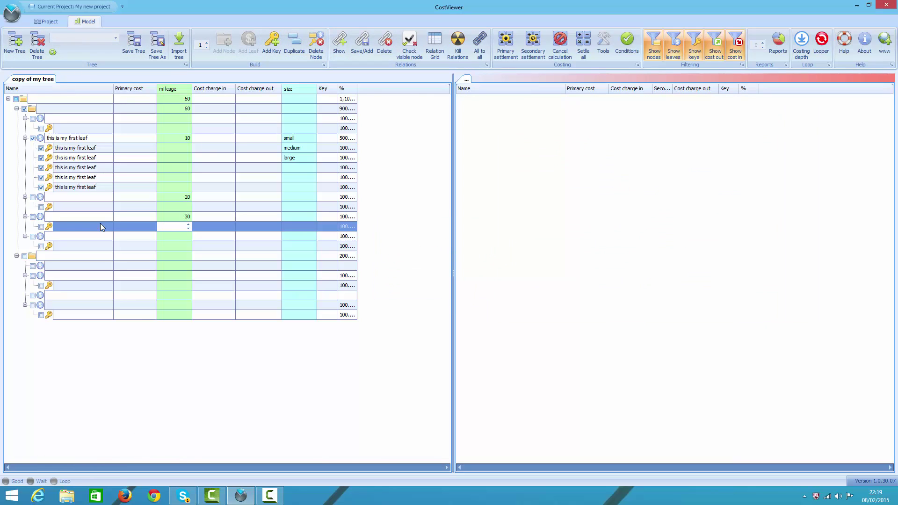
# Remove the second top-level folder with its subtree, then delete the last node and its key.
pyautogui.click(32, 258)
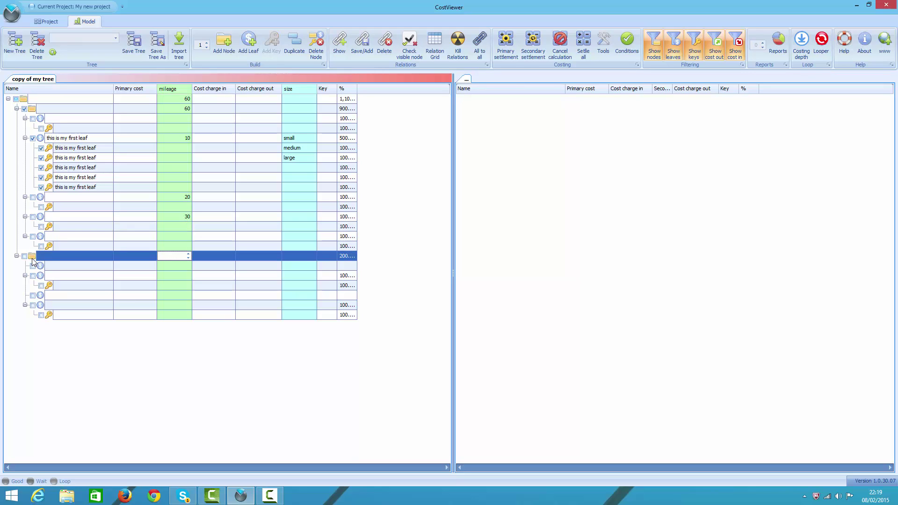
pyautogui.hotkey('ctrl', 'r')
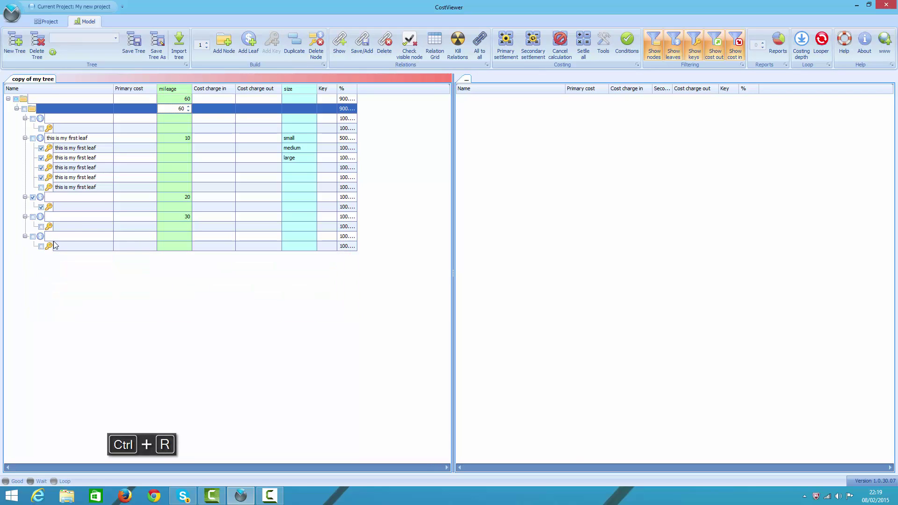
pyautogui.click(50, 238)
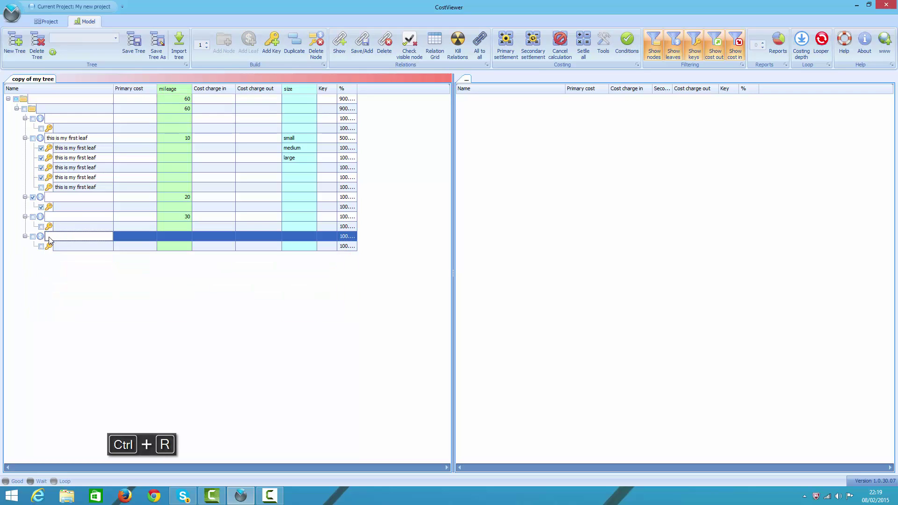
pyautogui.click(316, 41)
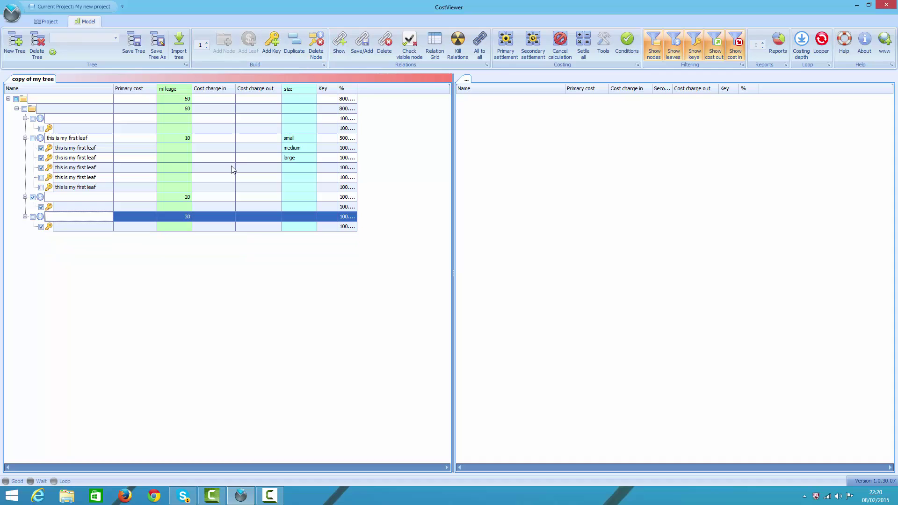